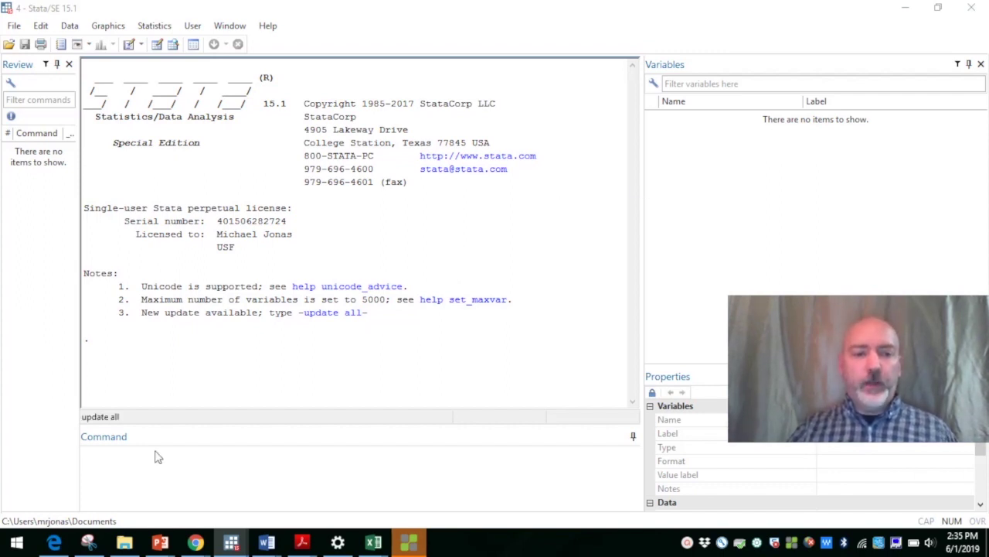
Load the Wooldridge wage1 dataset with bcuse wage1
left_click(145, 471)
type("bcuse ")
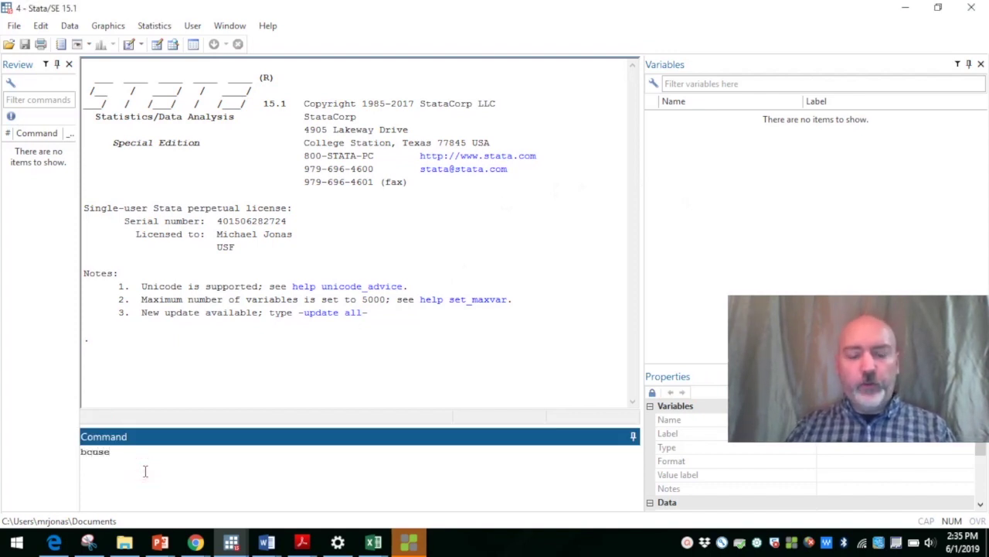
type("wag")
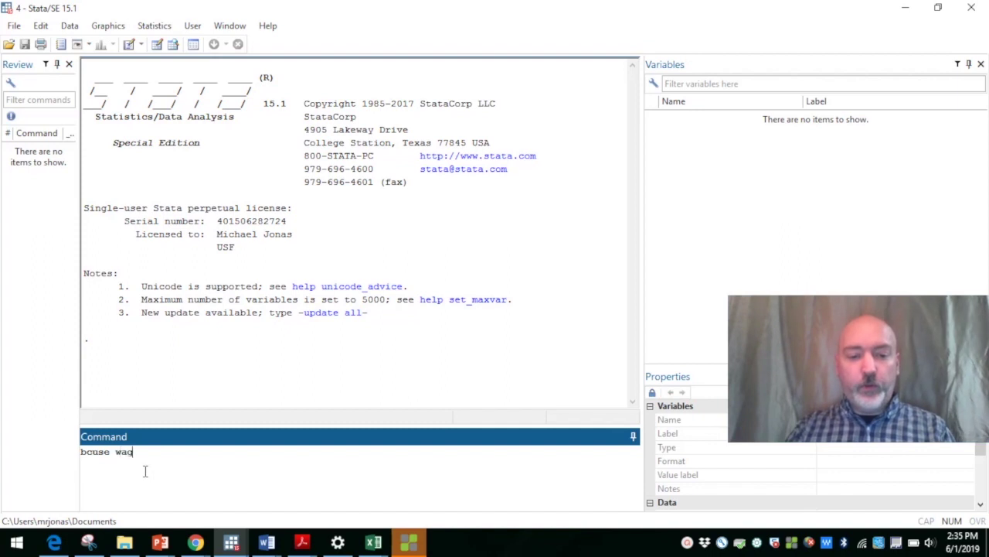
type("e1")
key("Return")
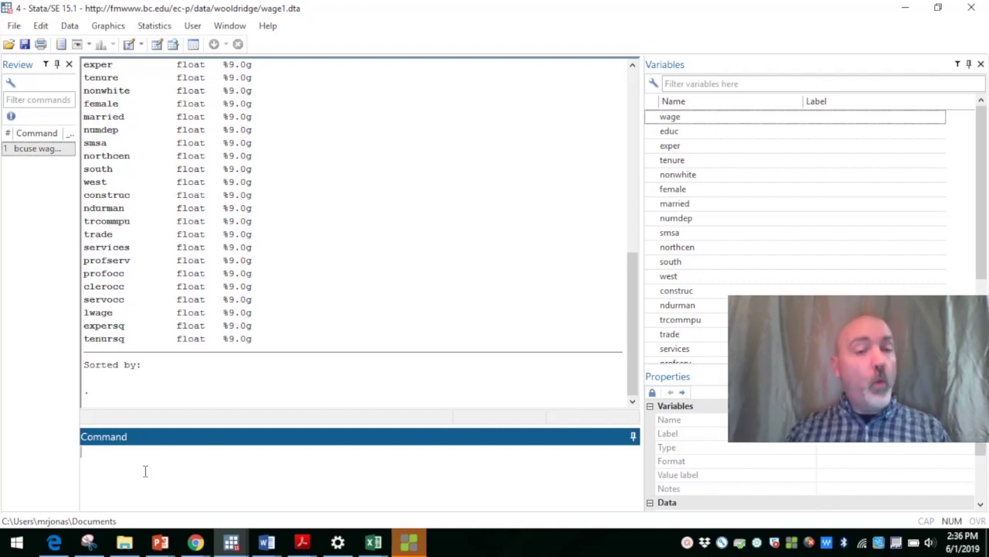
Draw scatter wage educ if female==1 for women, then close the graph
type("scatter ")
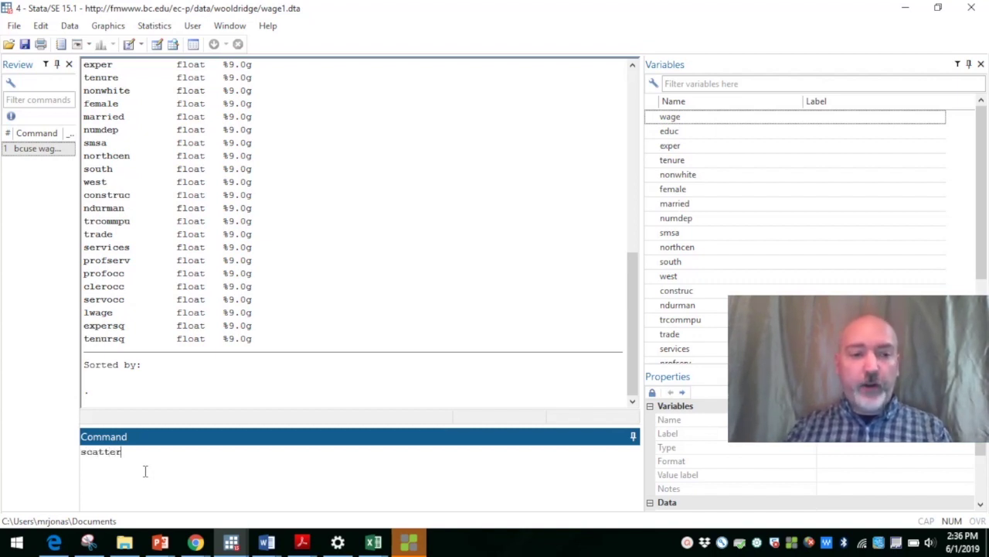
type("wa")
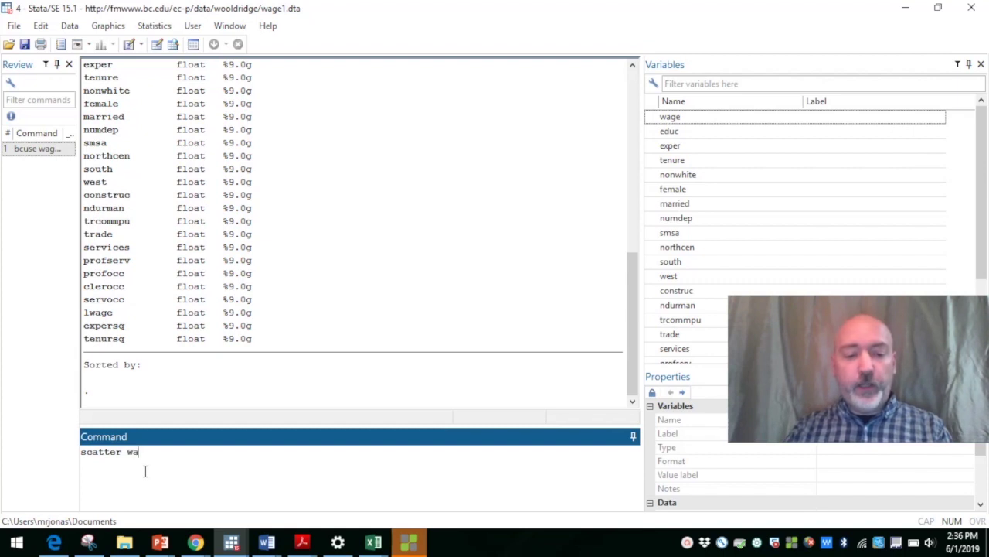
type("ge educ")
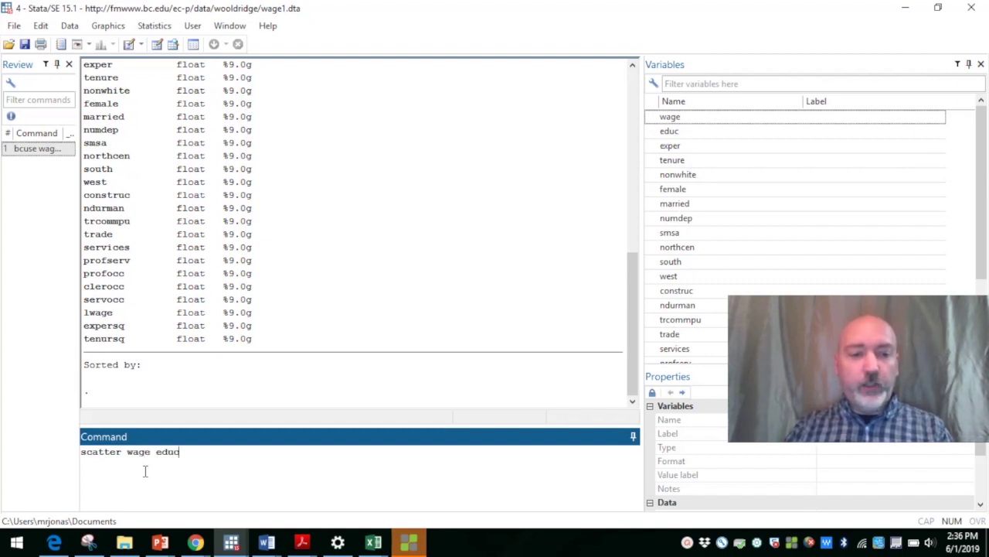
type(" if")
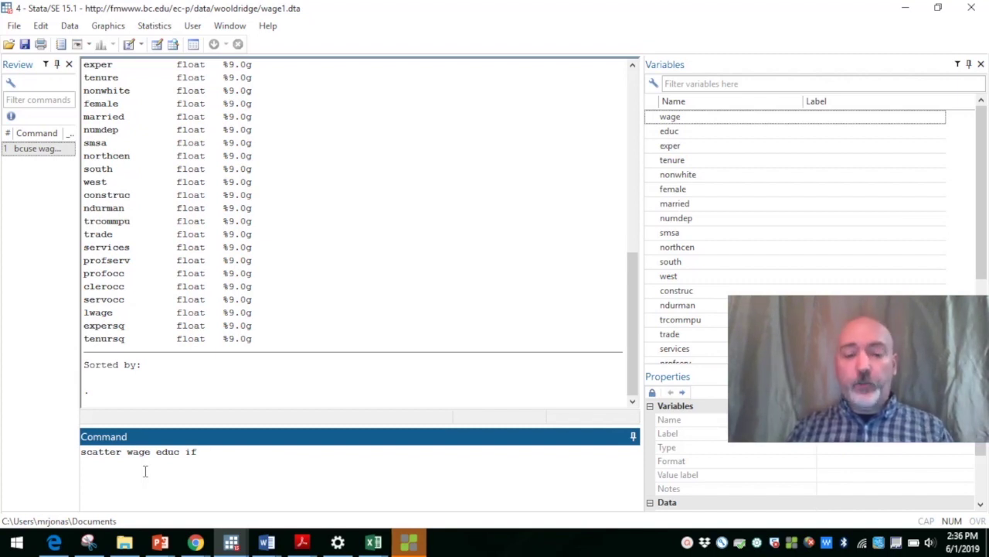
type("female")
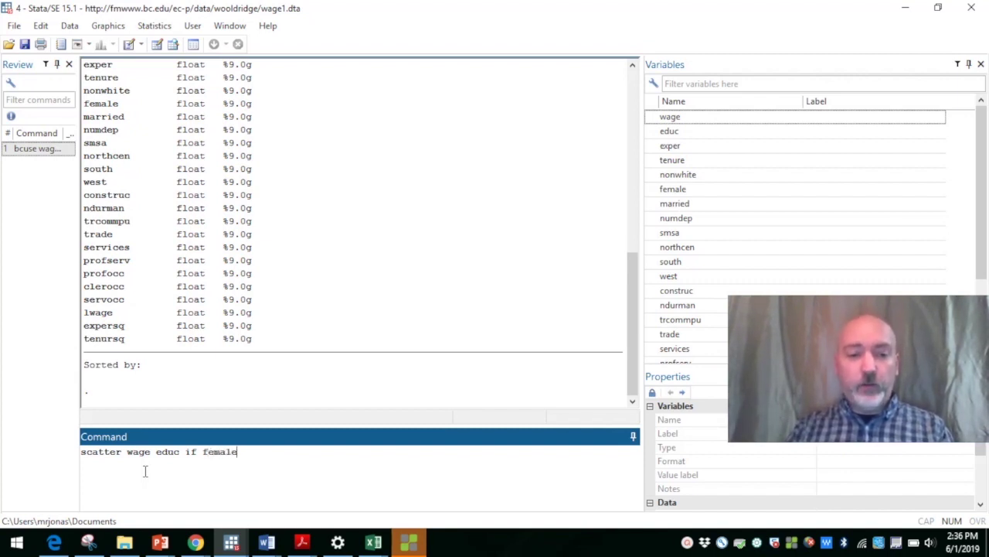
type("==1")
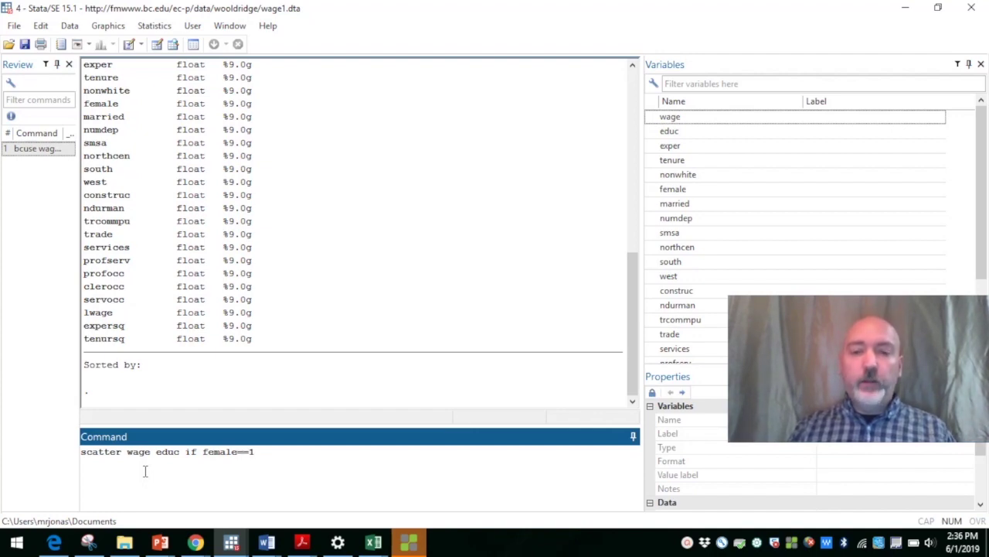
key("Return")
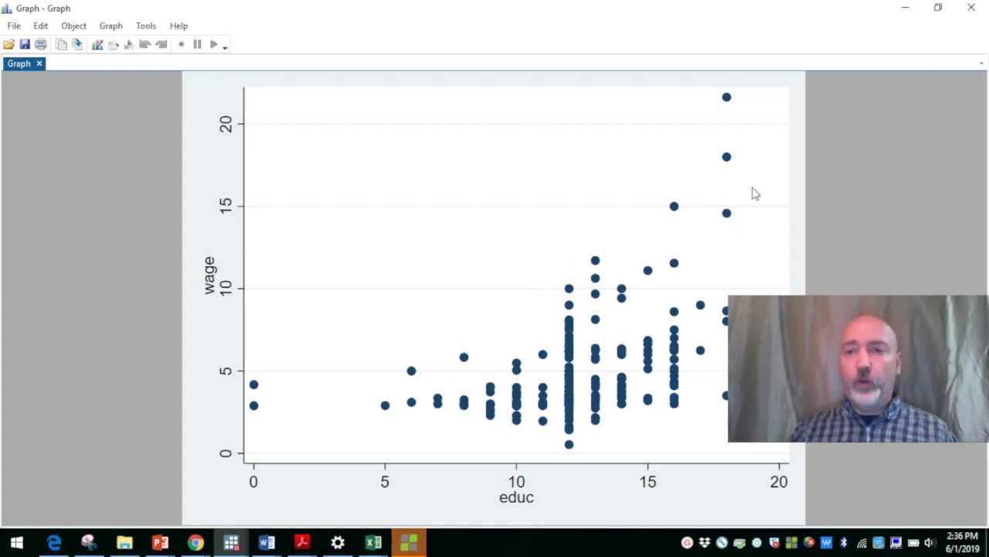
left_click(972, 9)
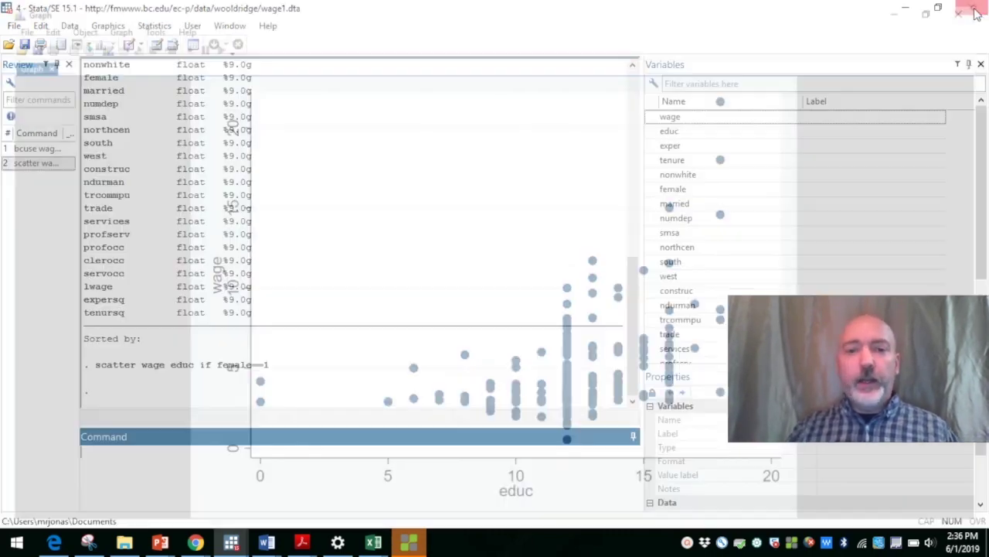
Rerun the scatter with the condition changed to female==0 for men, then close the graph
key("Page_Up")
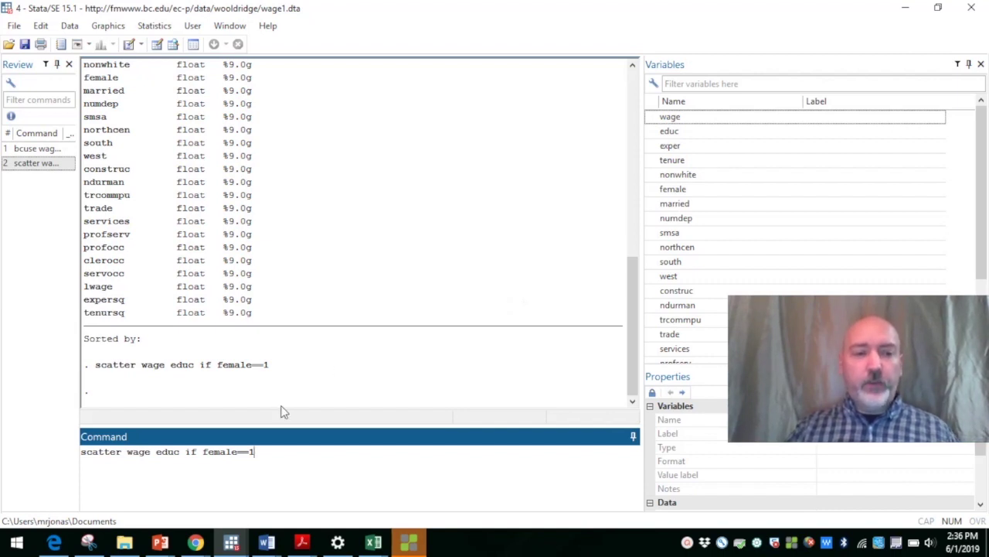
key("BackSpace")
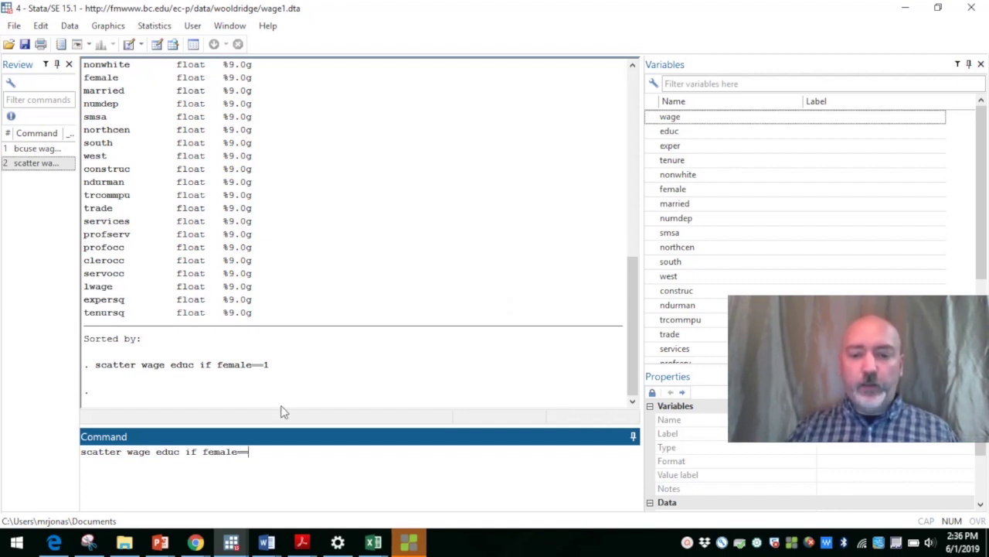
key("Return")
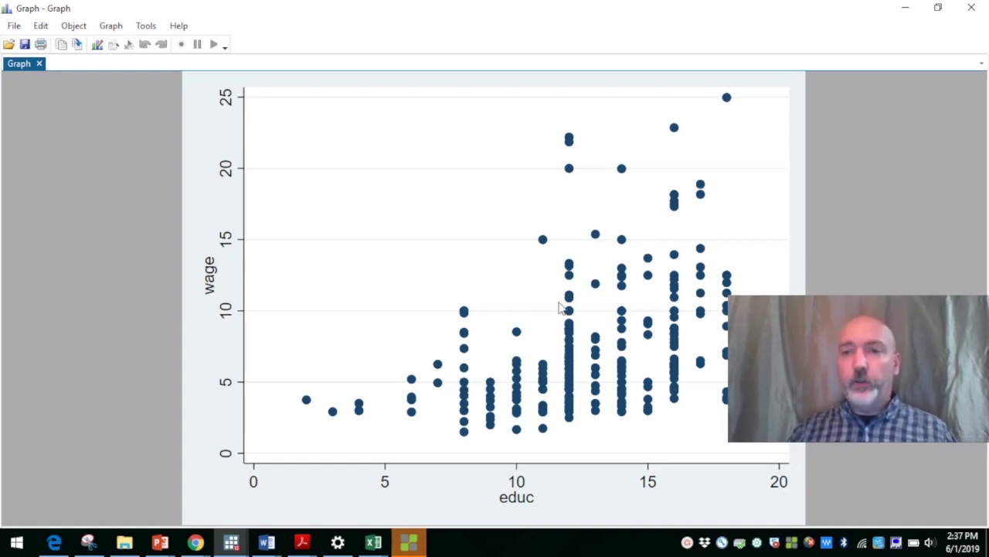
left_click(972, 11)
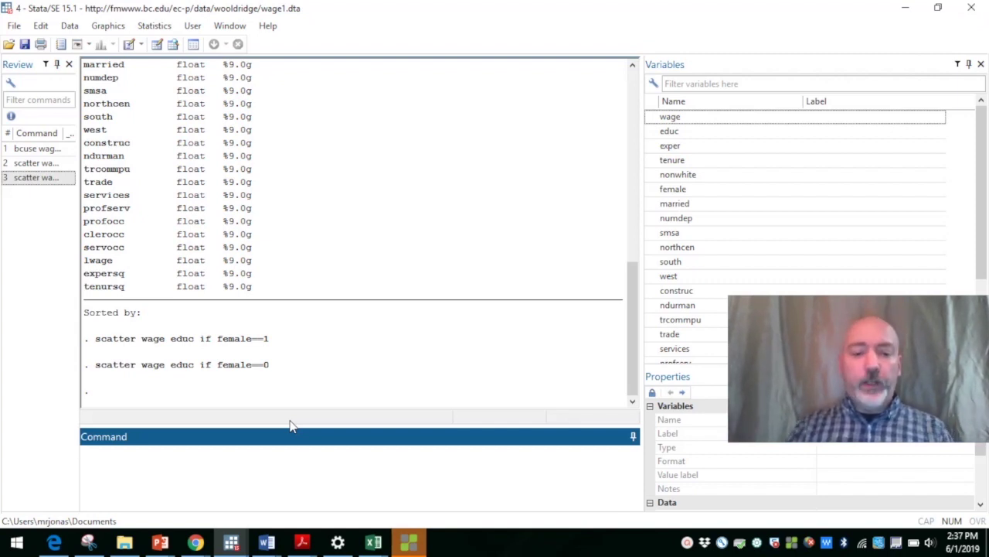
Run twoway overlaying scatter wage educ for female==0 and for female==1
type("twoway")
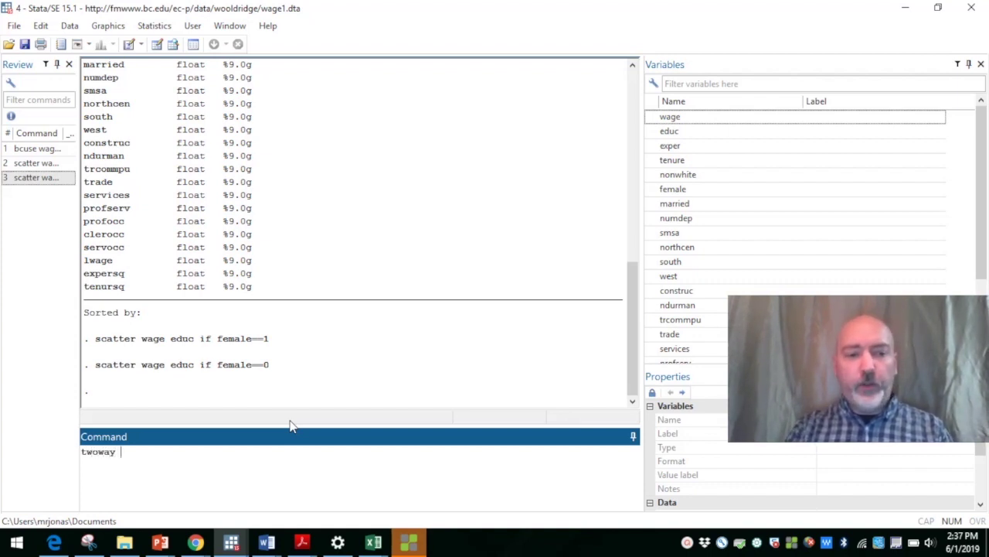
type(" (")
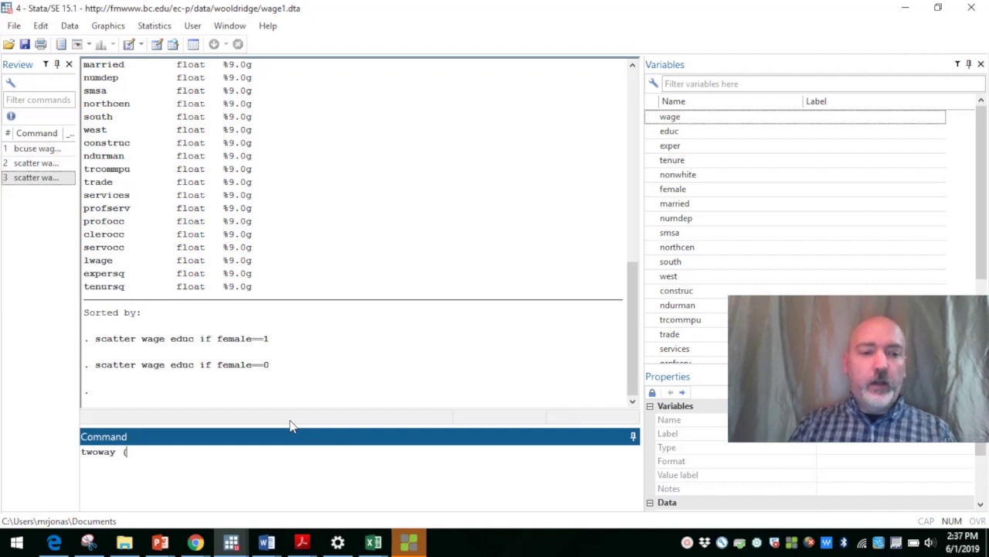
type("scatter ")
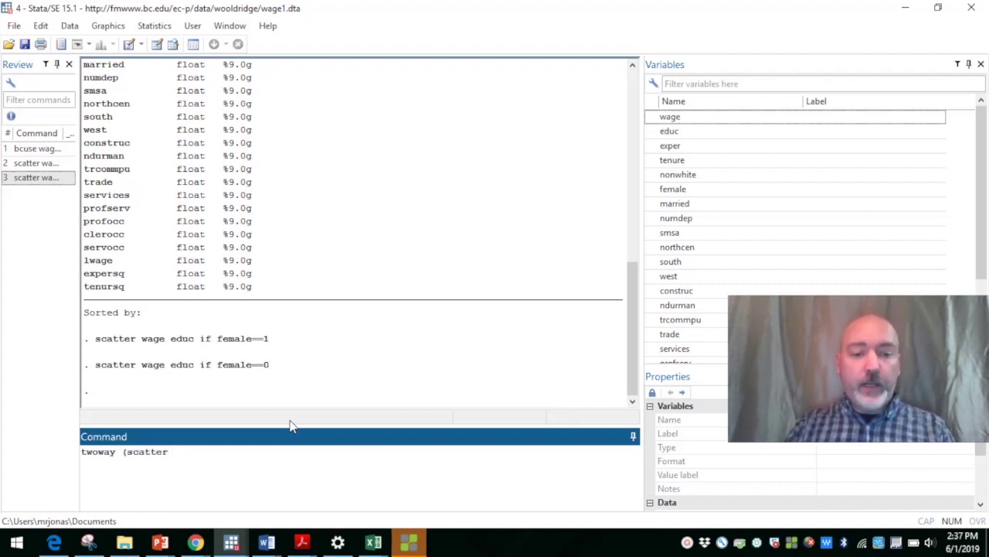
type("wage")
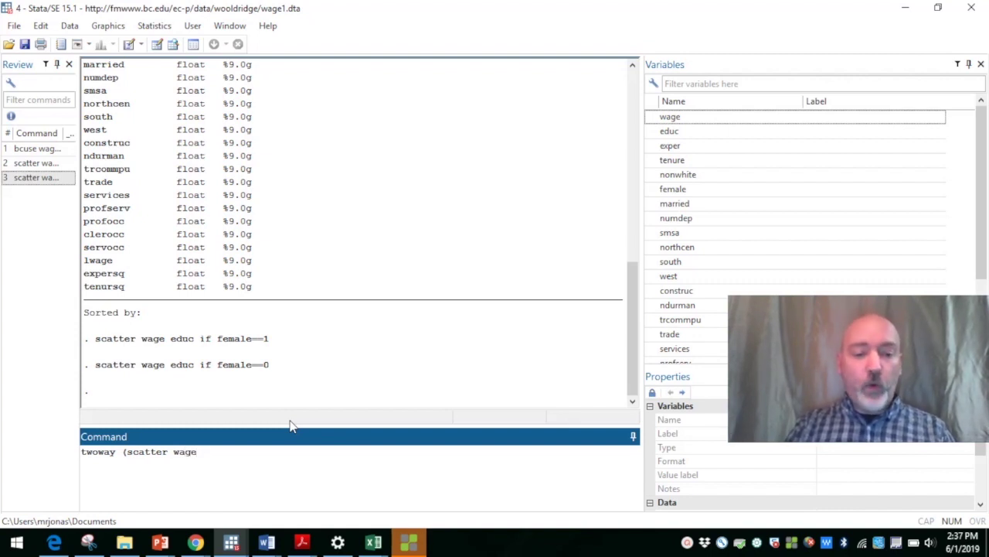
type(" educ")
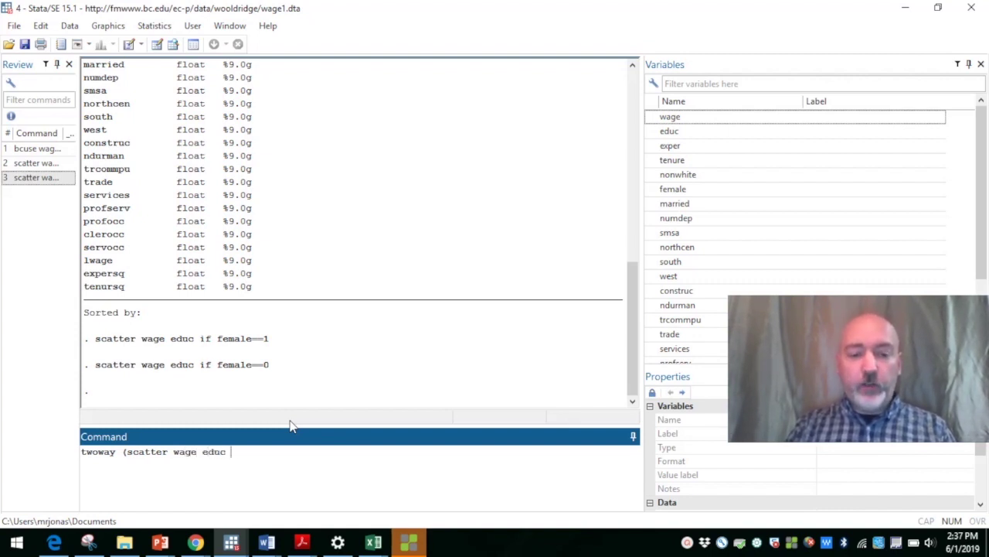
type(" if ")
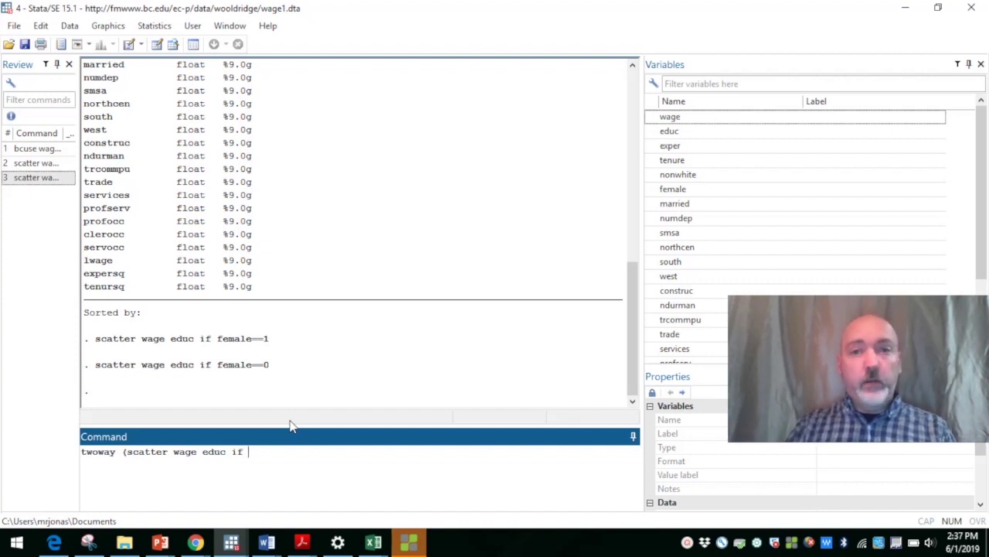
type("fe")
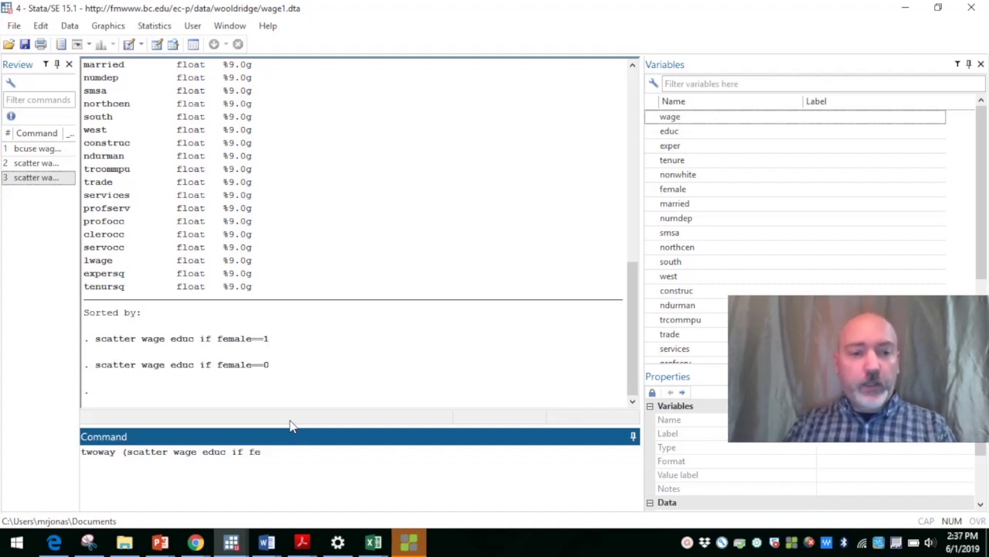
type("male=")
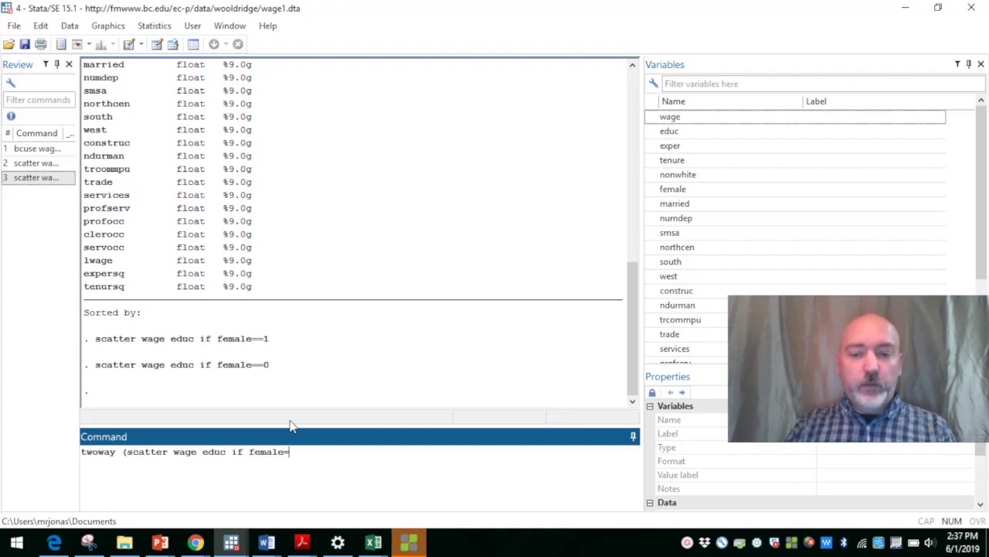
type("=0)")
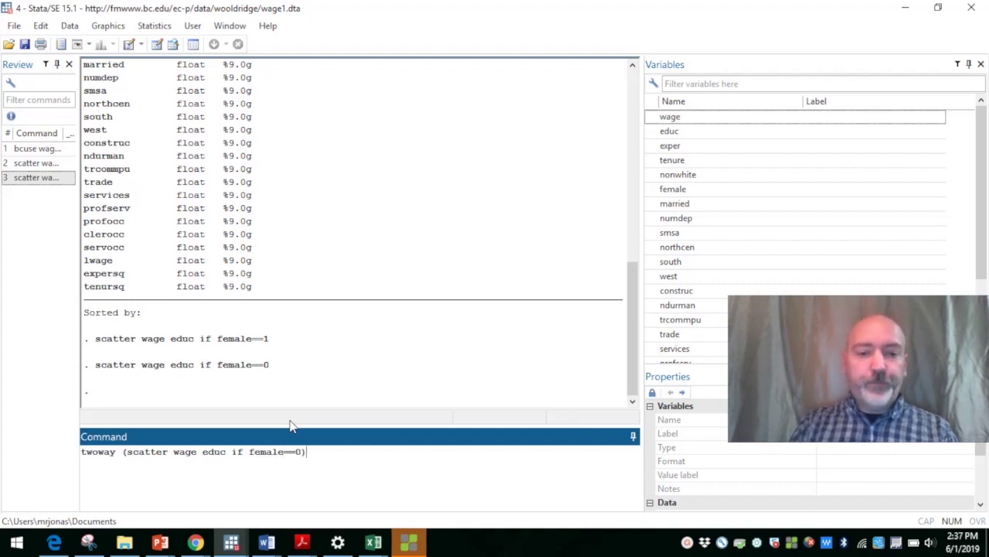
type(" (")
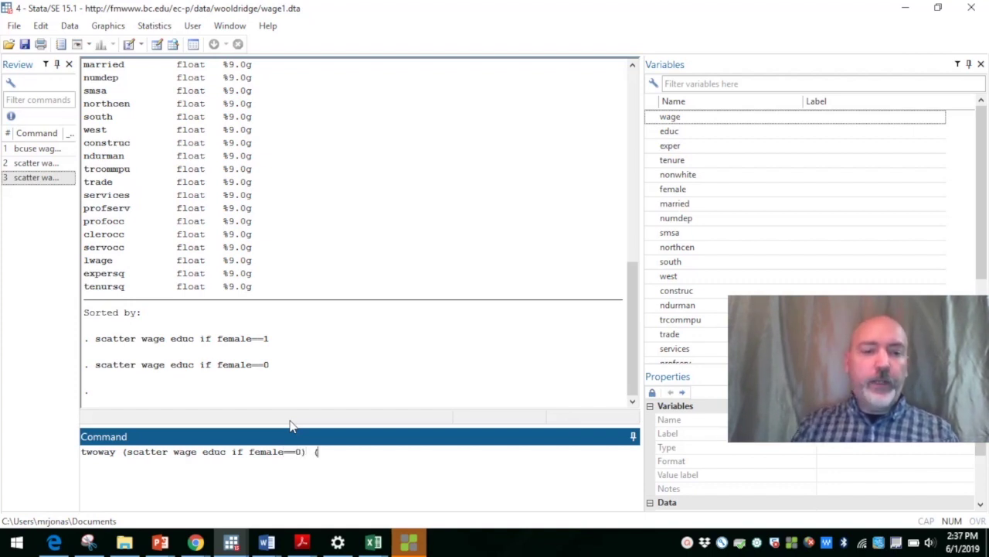
type("scatter ")
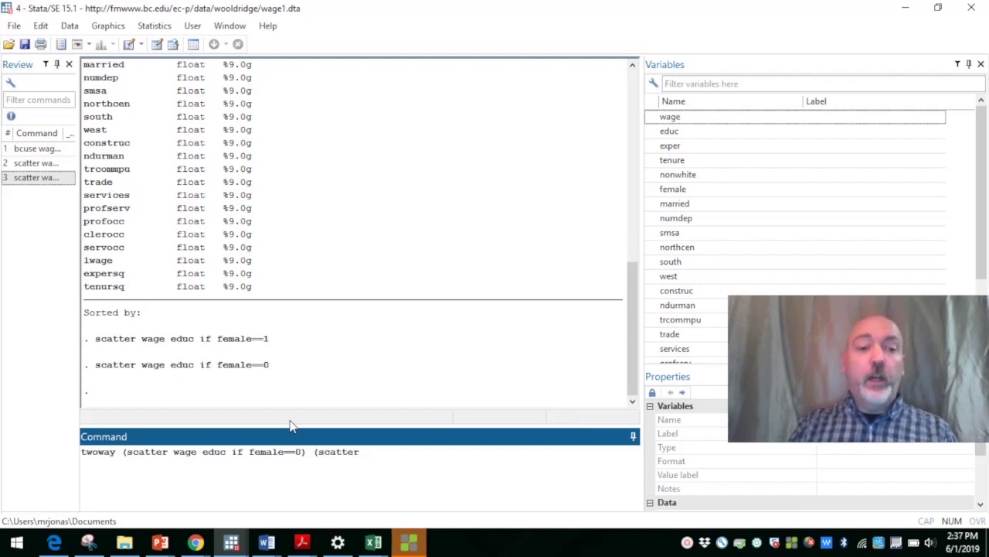
type("wage educ if")
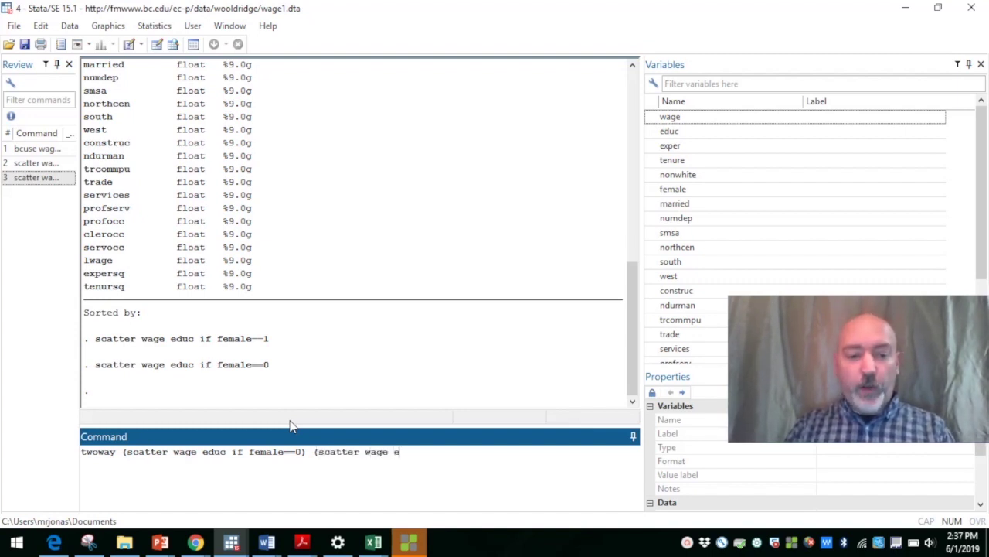
type(" fema")
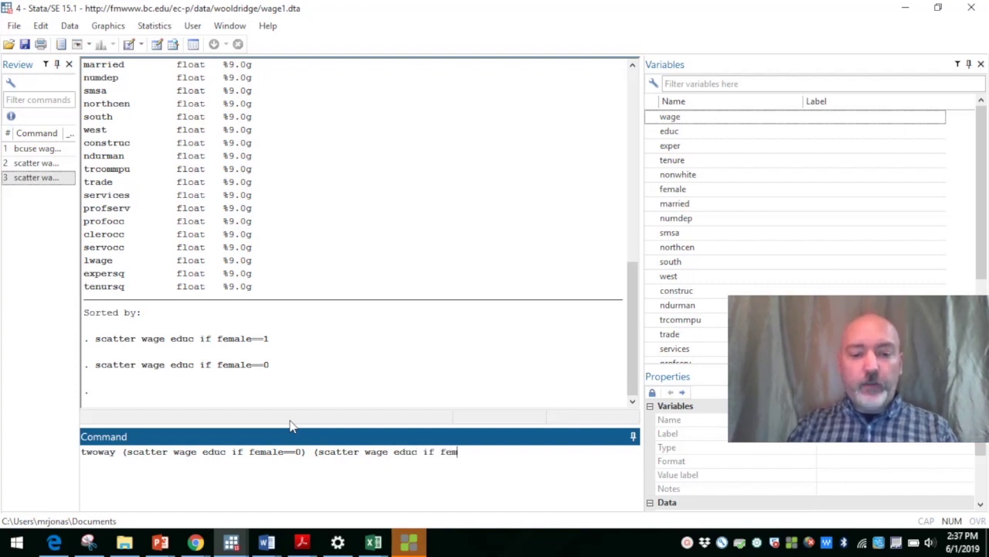
type("le==1")
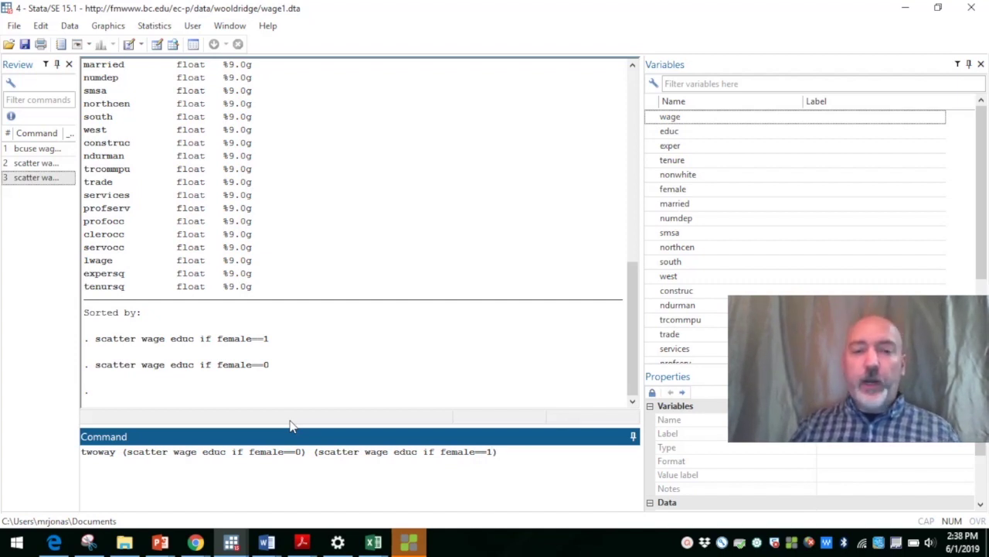
key("Return")
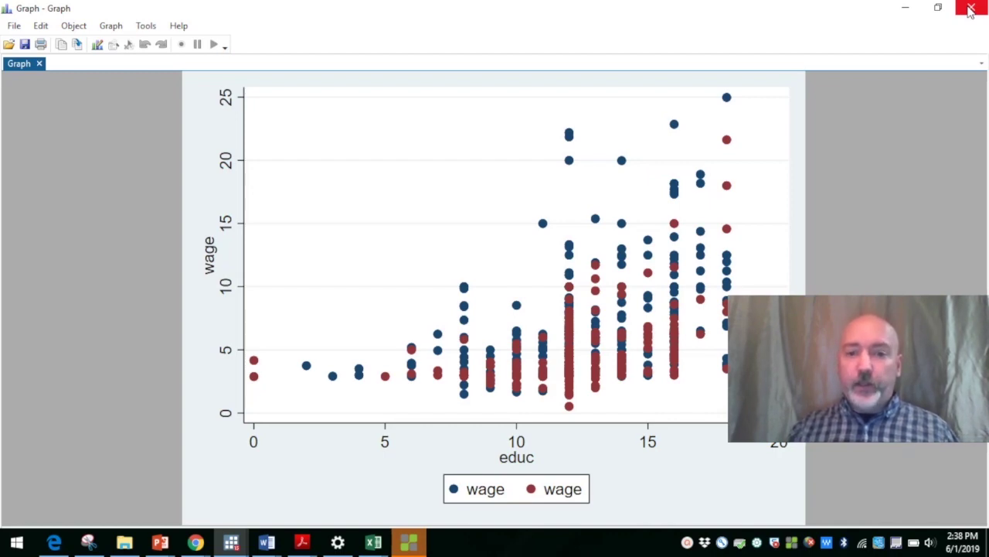
Close the two-group overlay graph window
left_click(970, 9)
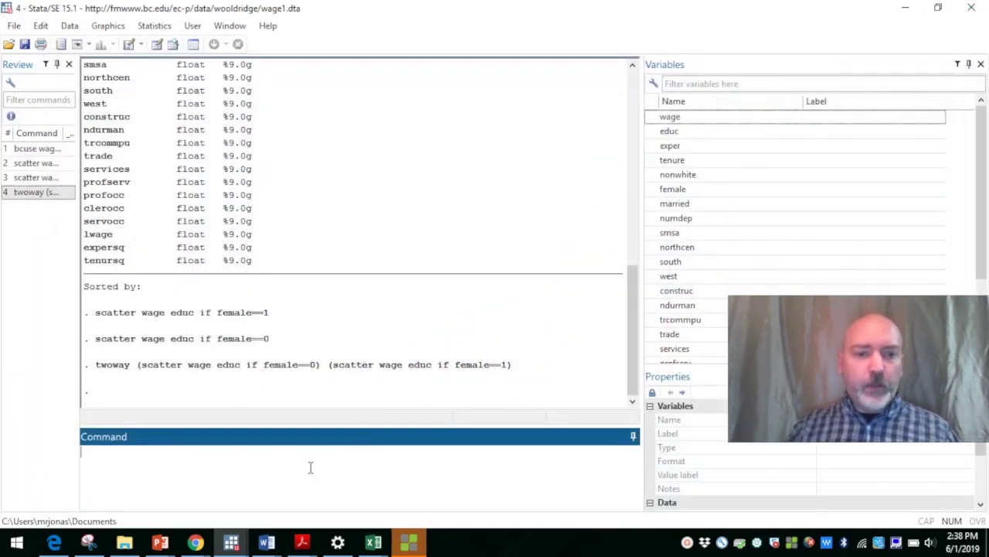
Rerun the overlay with mcolor(blue) for female==0 and mcolor(red) for female==1
key("Page_Up")
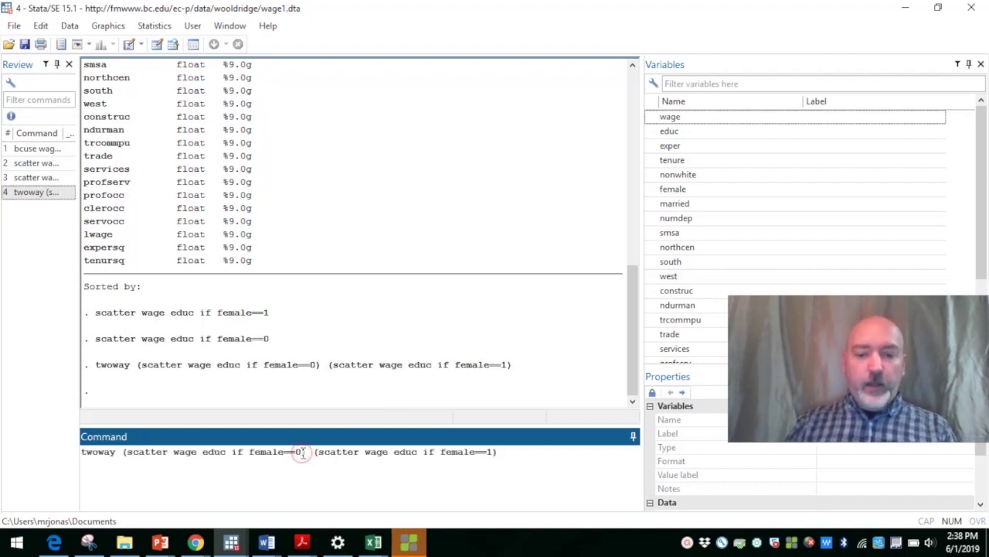
type(")")
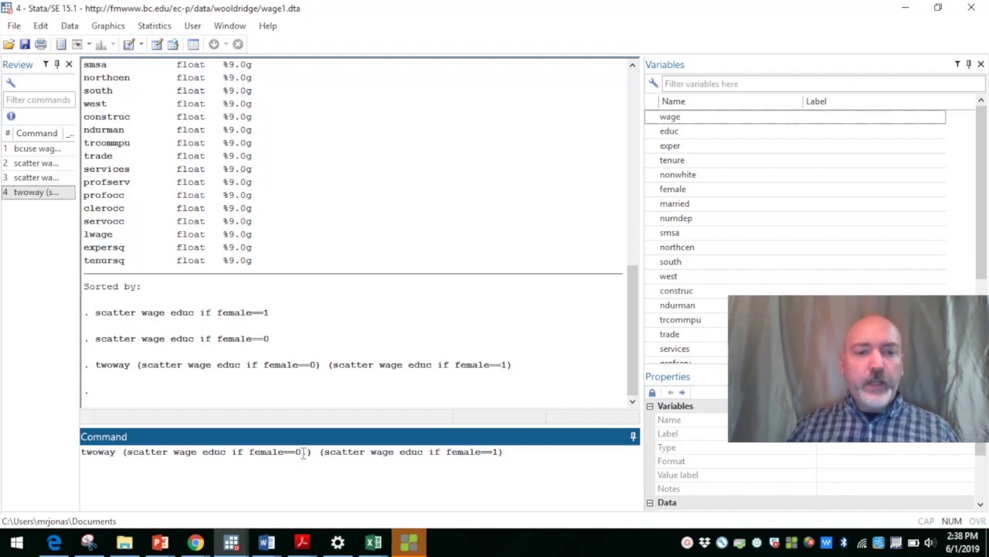
type(",")
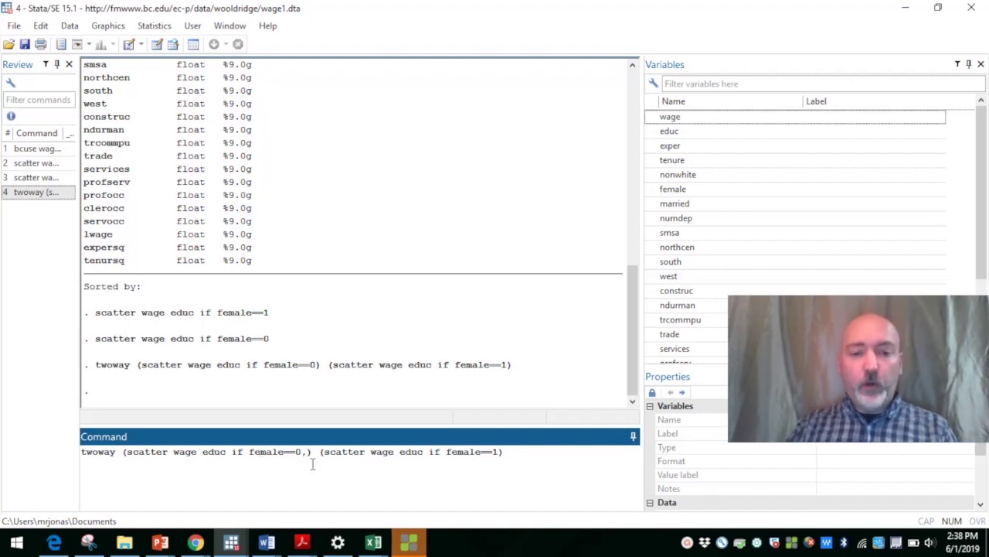
type("mc")
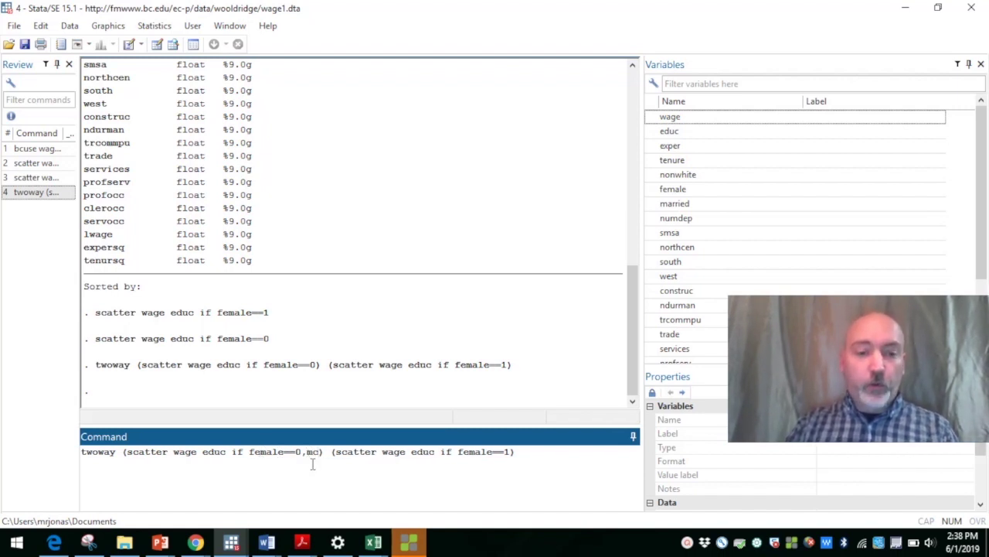
type("olor")
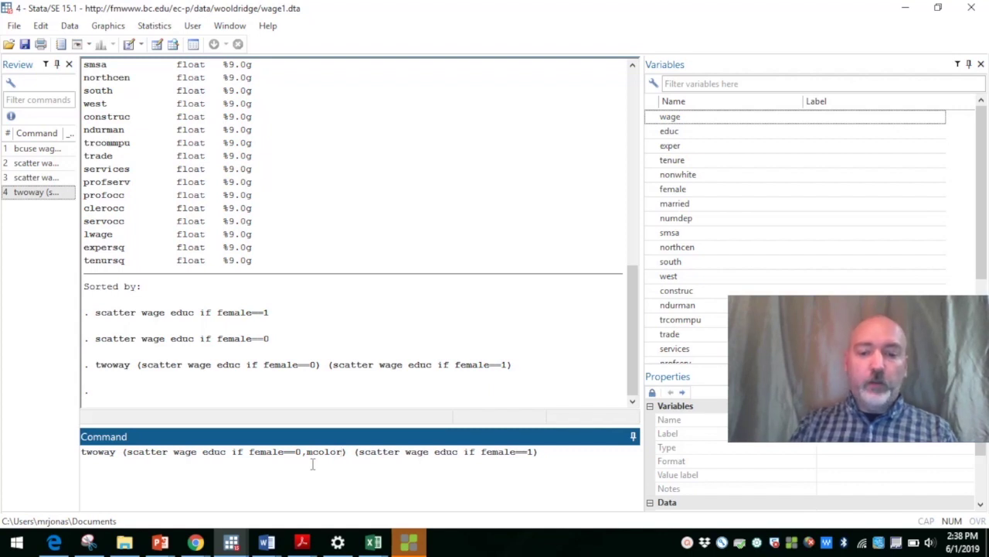
type("(blue")
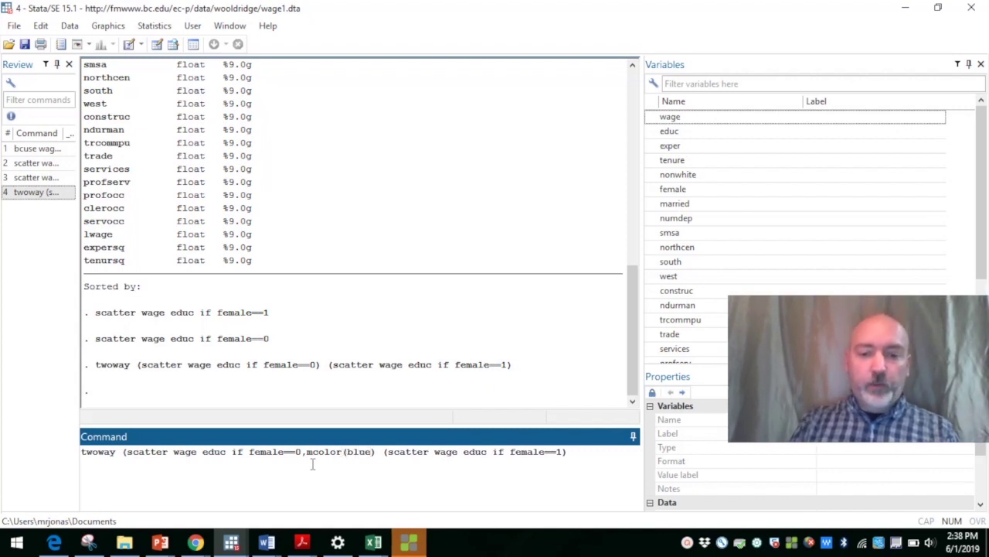
type(")")
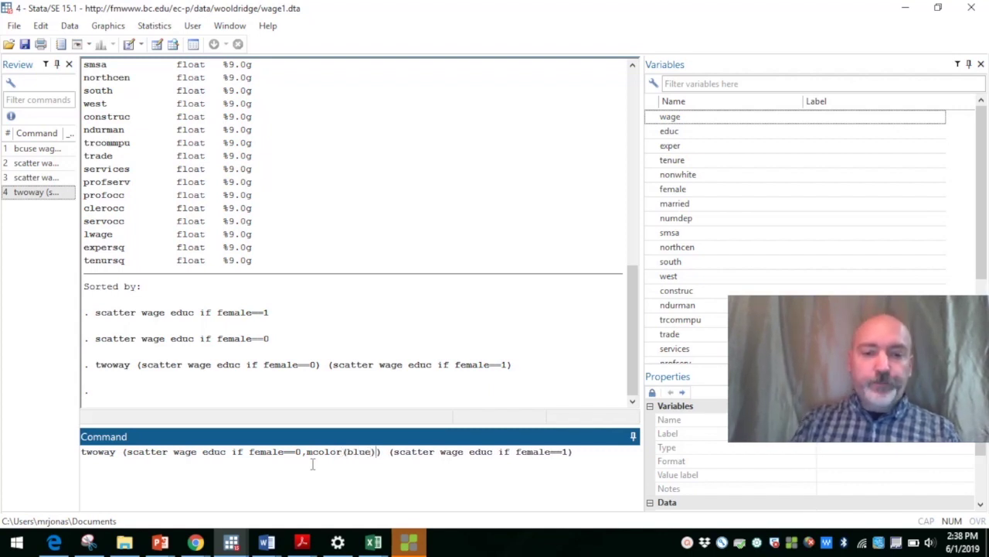
left_click(569, 451)
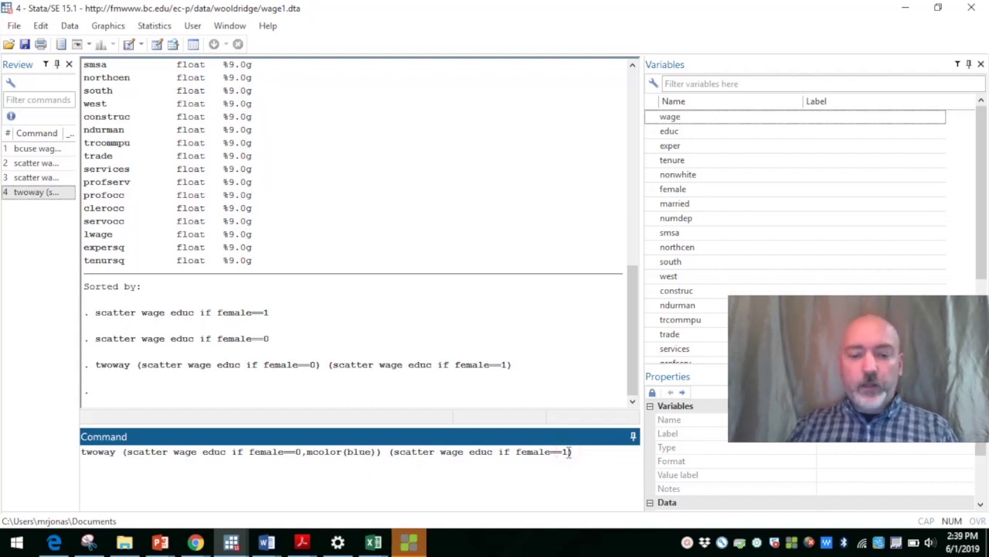
type(",mcolo")
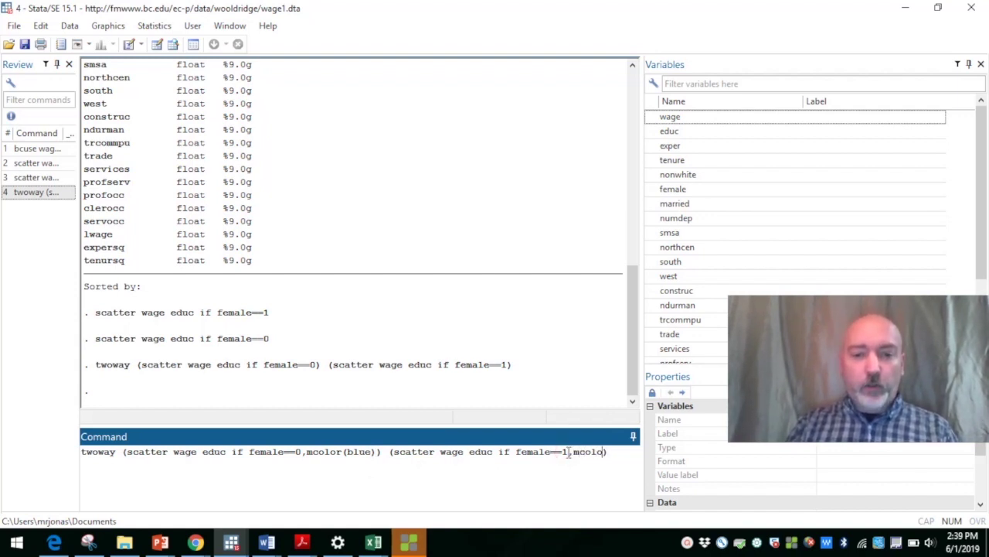
type("r(")
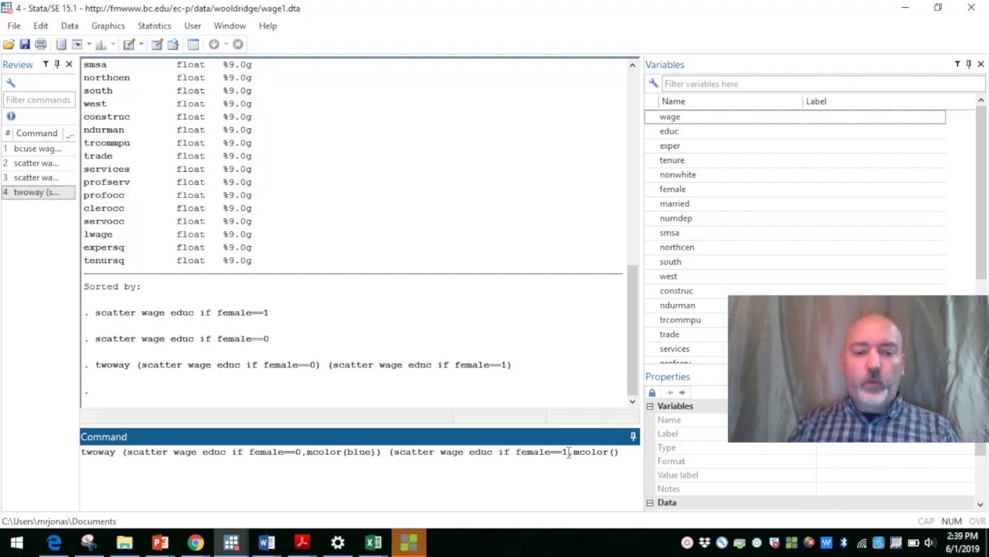
type("red)")
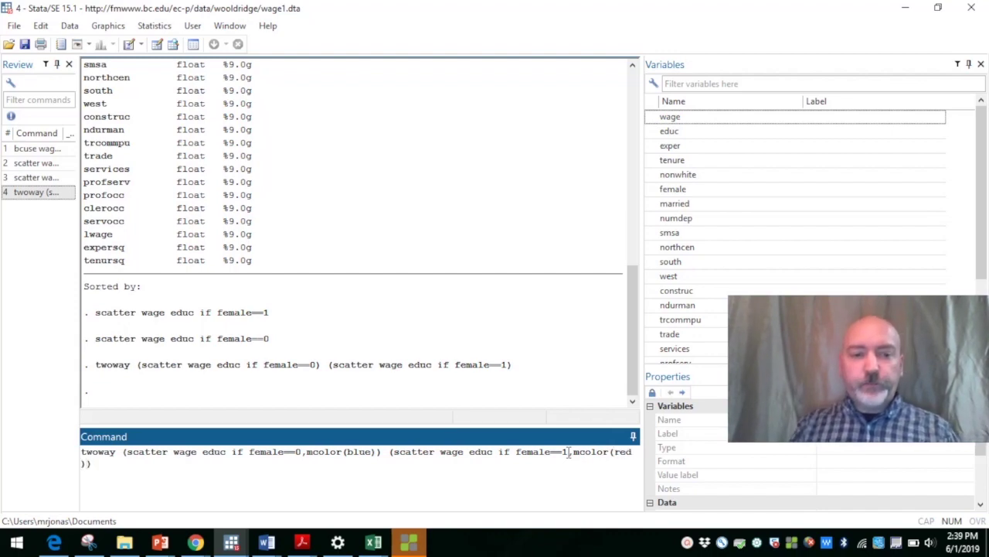
key("Return")
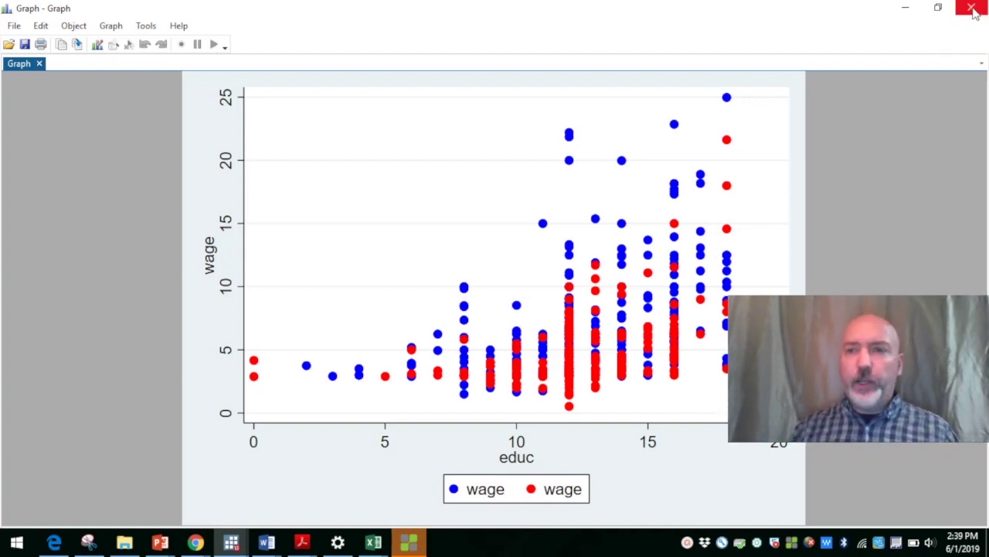
Close the blue-and-red overlay graph
left_click(973, 9)
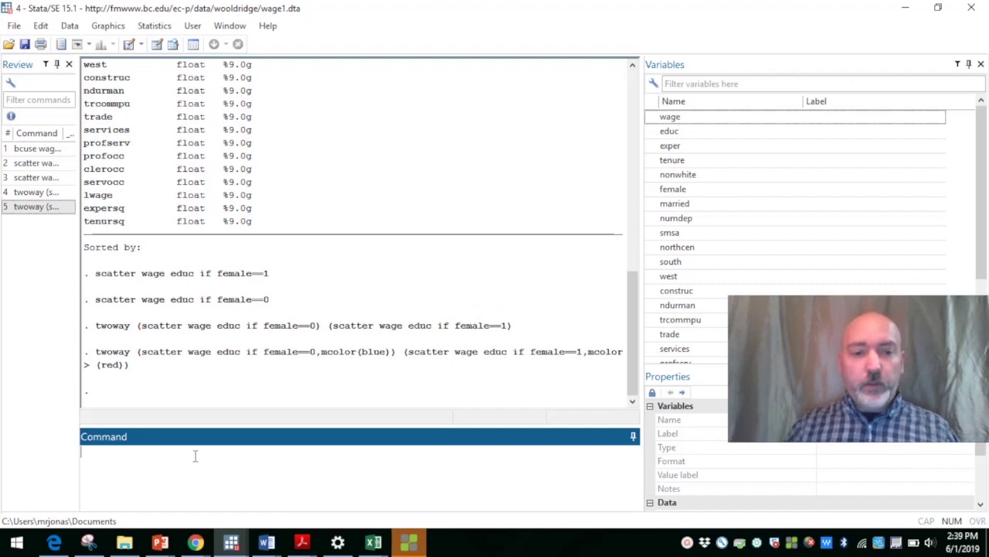
Recall the coloured command and insert an msymbol() option after mcolor(blue)
key("Page_Up")
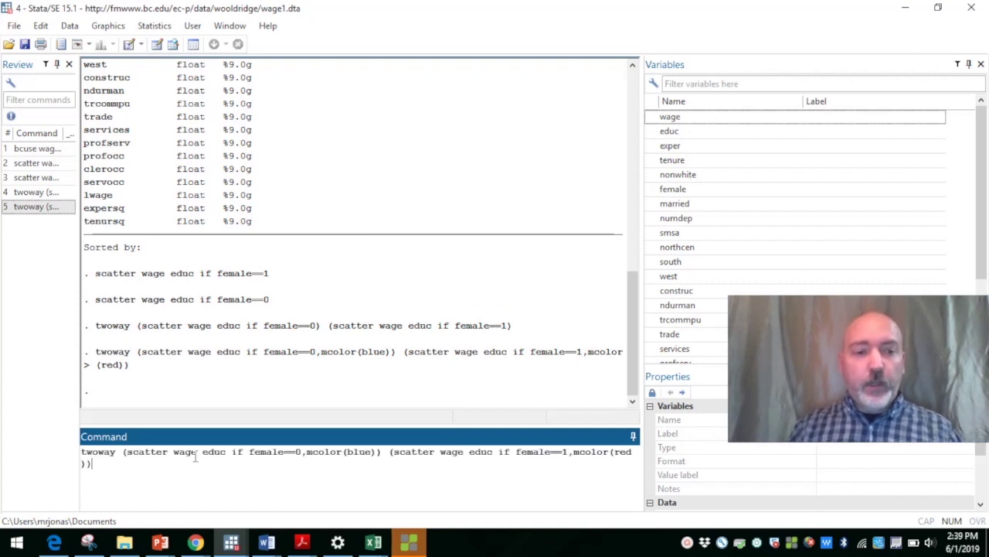
left_click(378, 452)
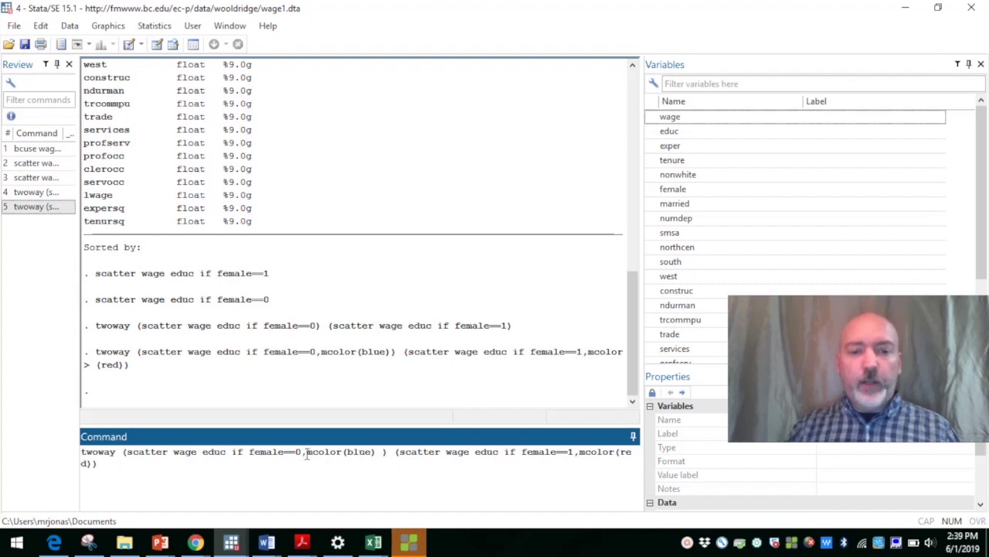
type("msymbo")
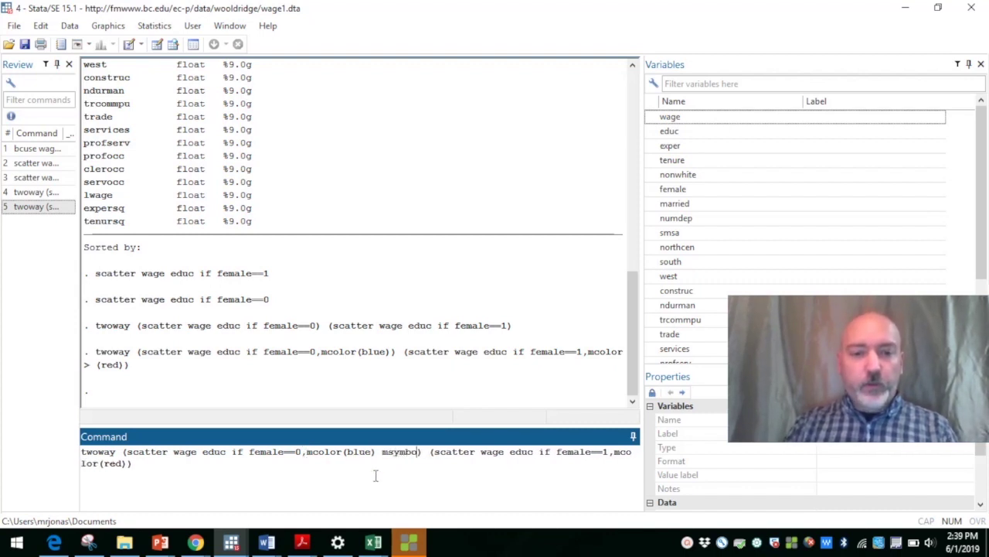
type("l")
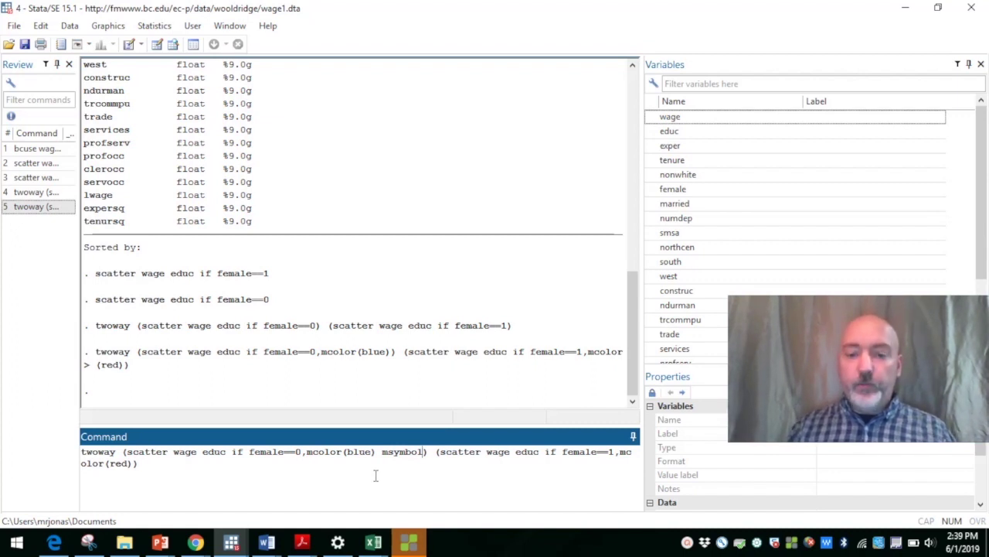
type("(")
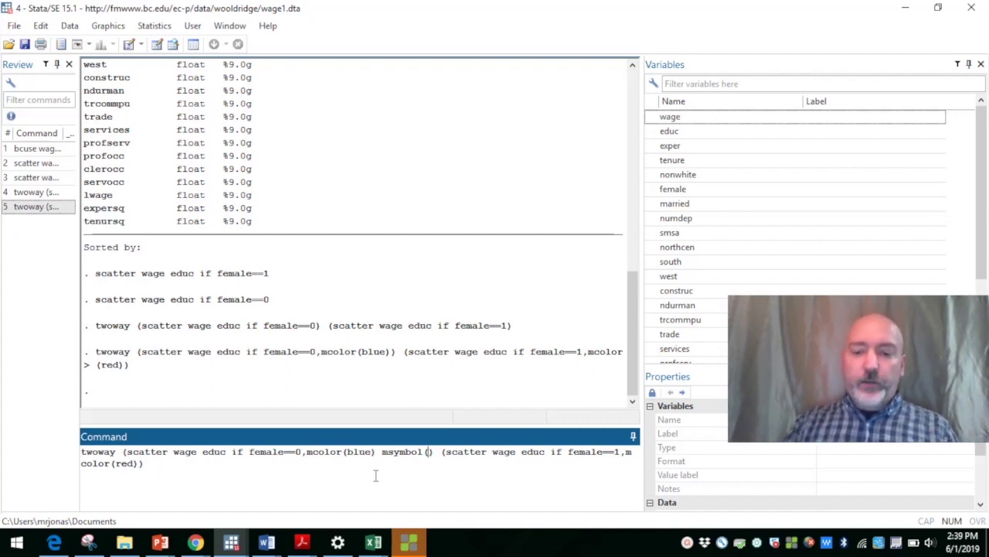
type("o")
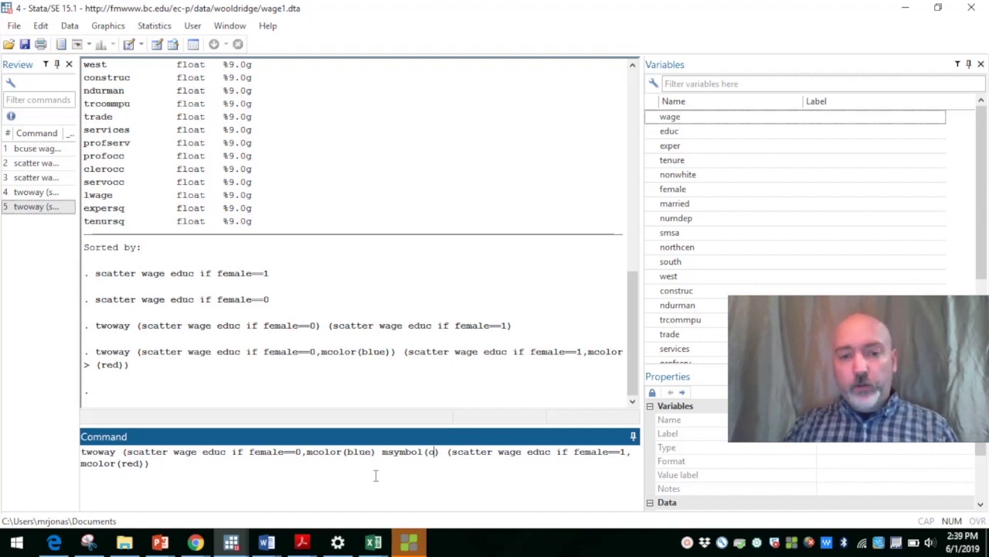
type(")")
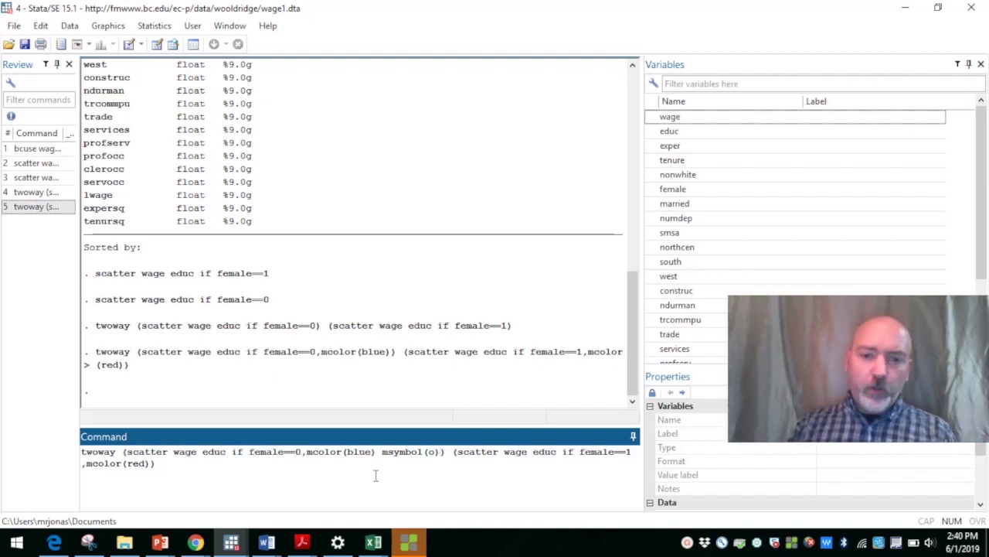
Settle on msymbol(t) triangles for the female==0 series, close the parenthesis and redraw
key("BackSpace")
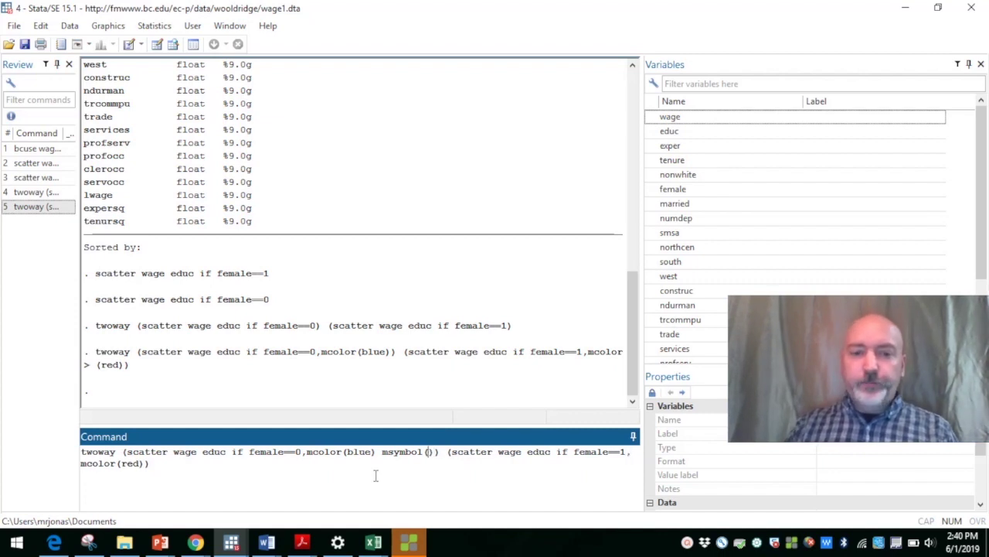
type("O")
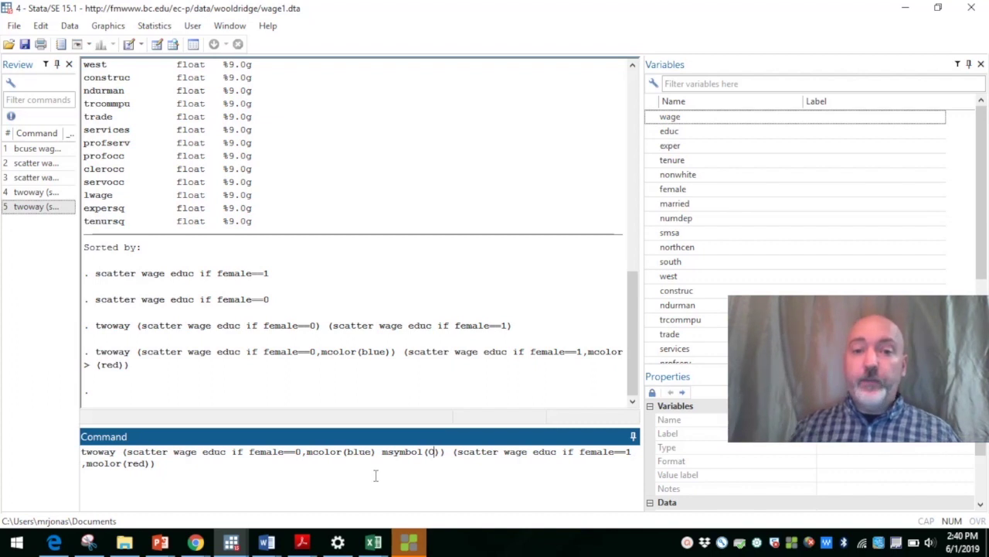
key("BackSpace")
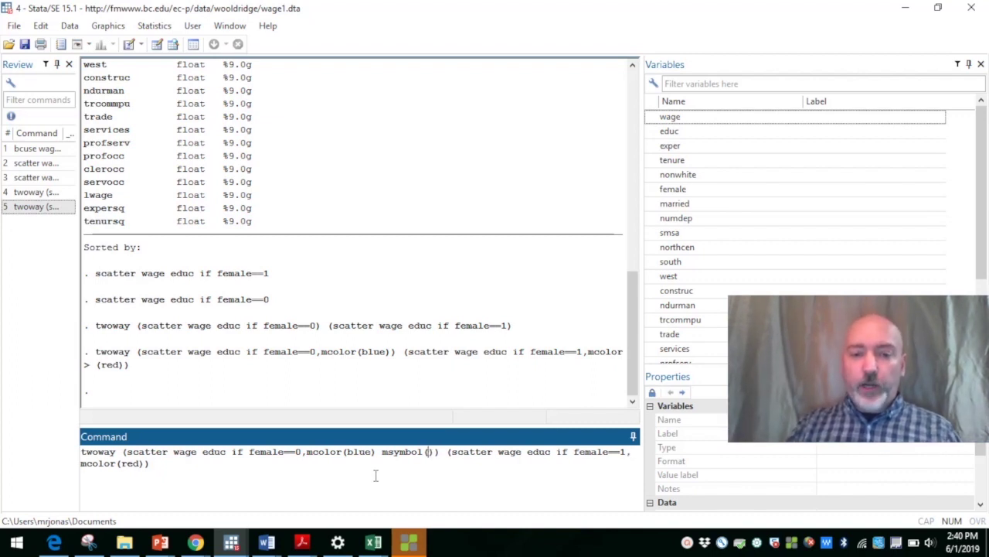
type("p")
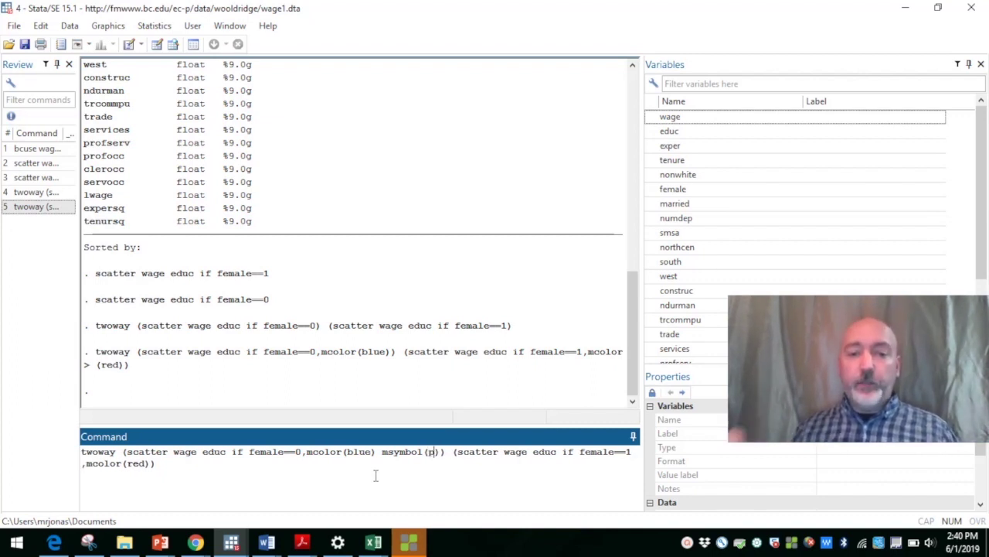
key("BackSpace")
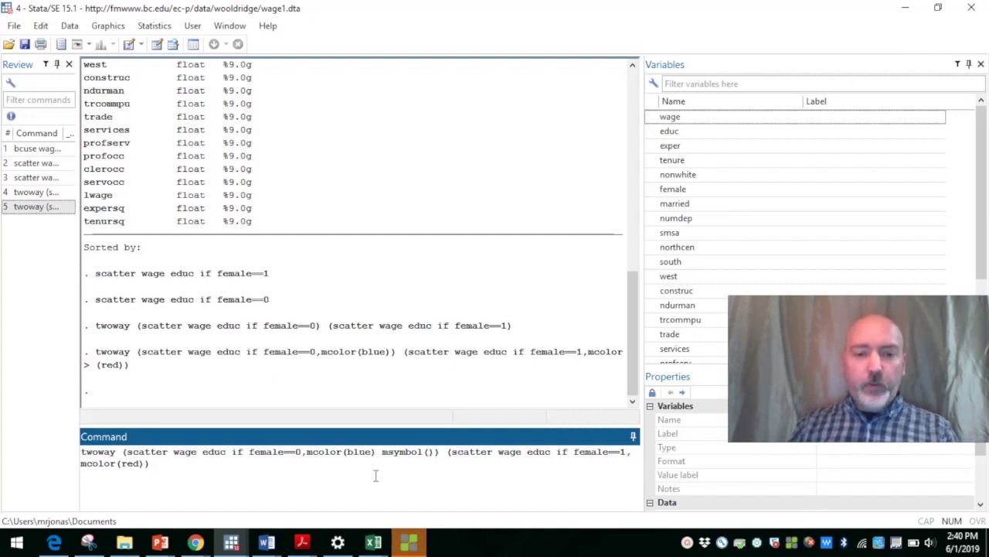
type("t")
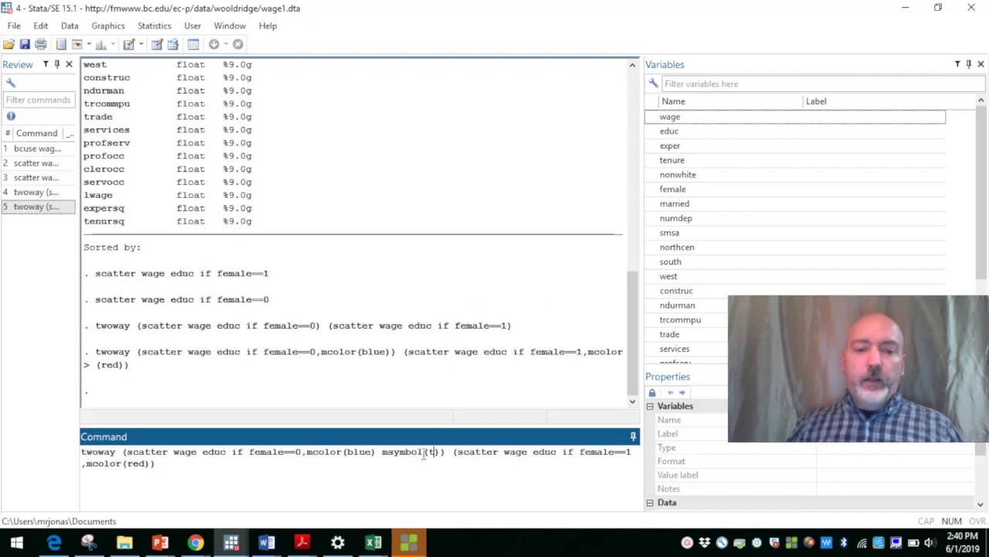
key("End")
type(")")
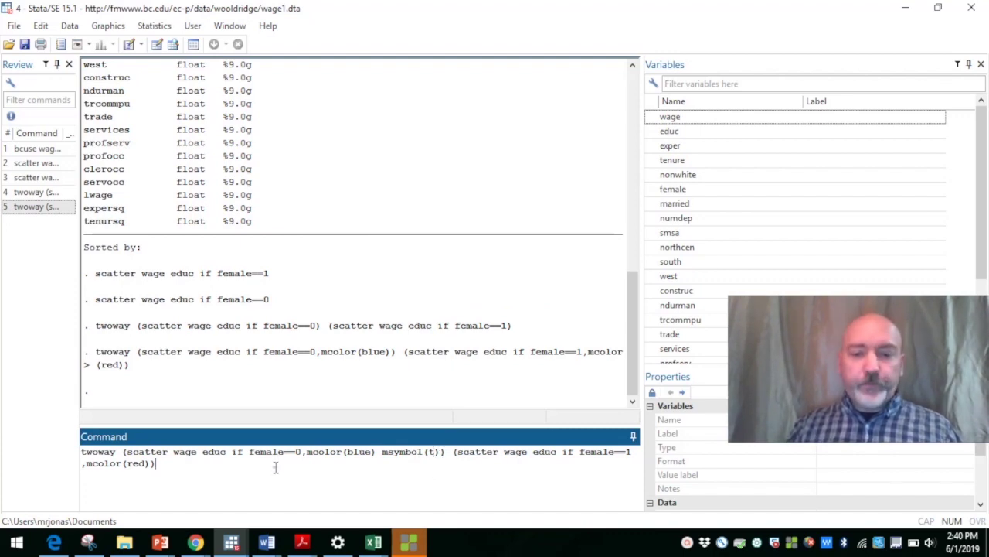
key("Return")
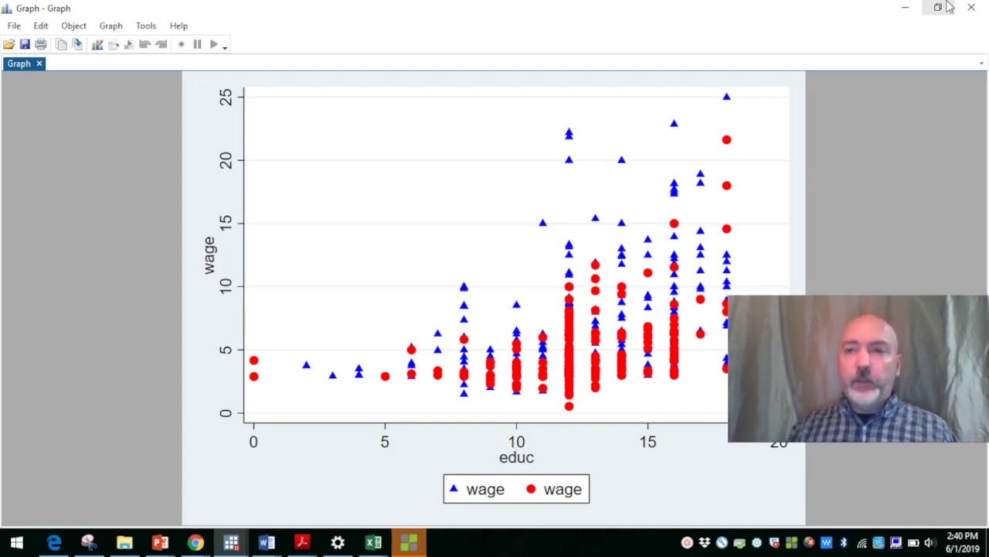
Close the triangle-and-circle overlay graph
left_click(971, 8)
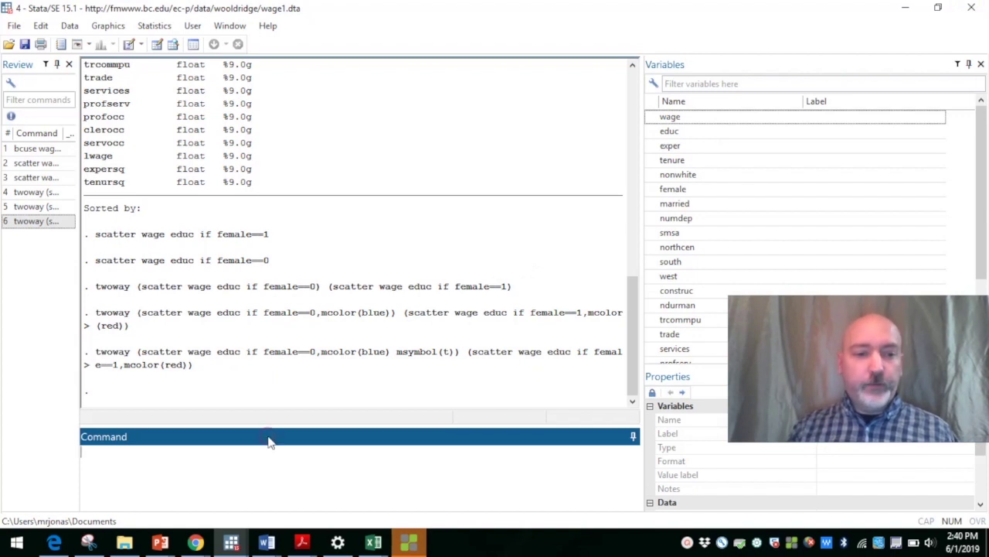
Add lfit wage educ lines for female==0 and female==1 to the overlay and run it
key("Page_Up")
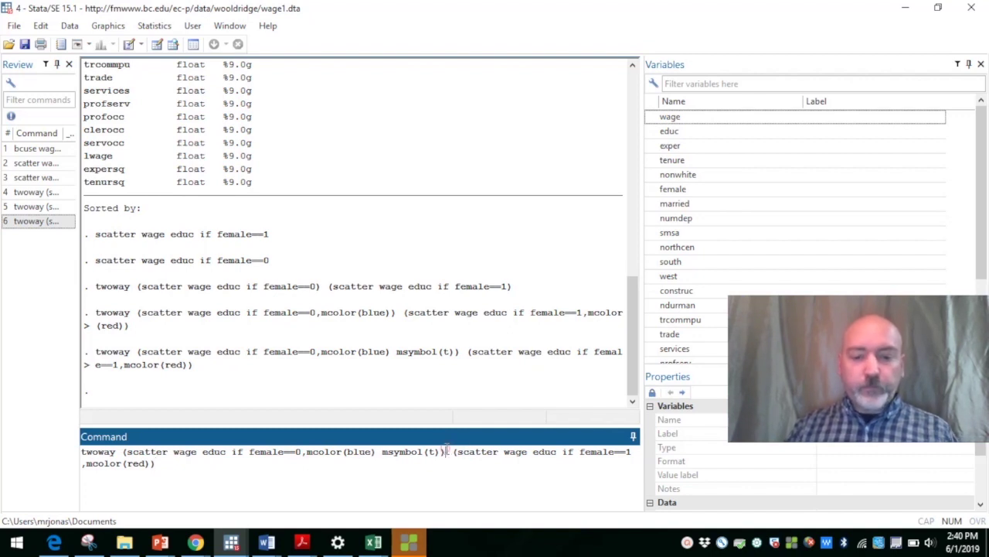
type("(")
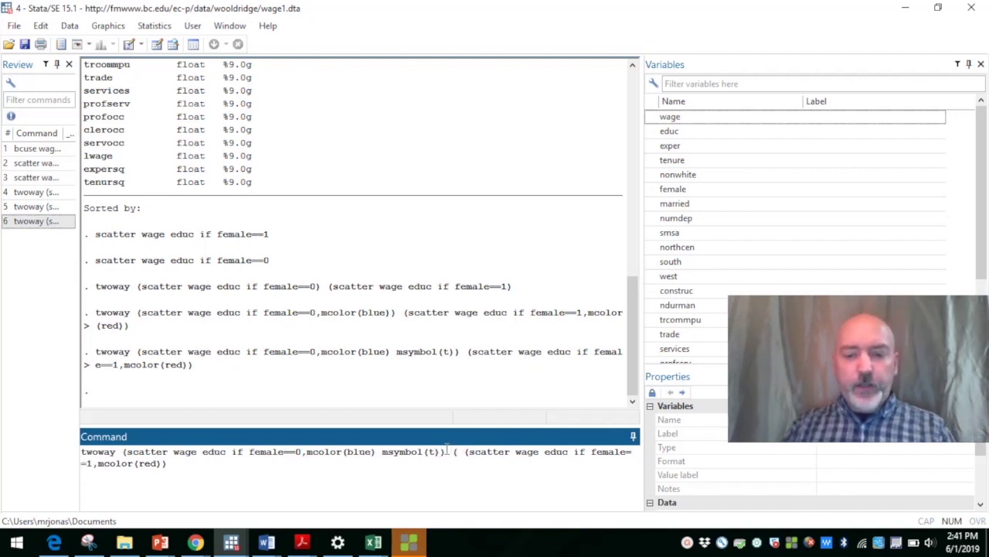
type("lfit ")
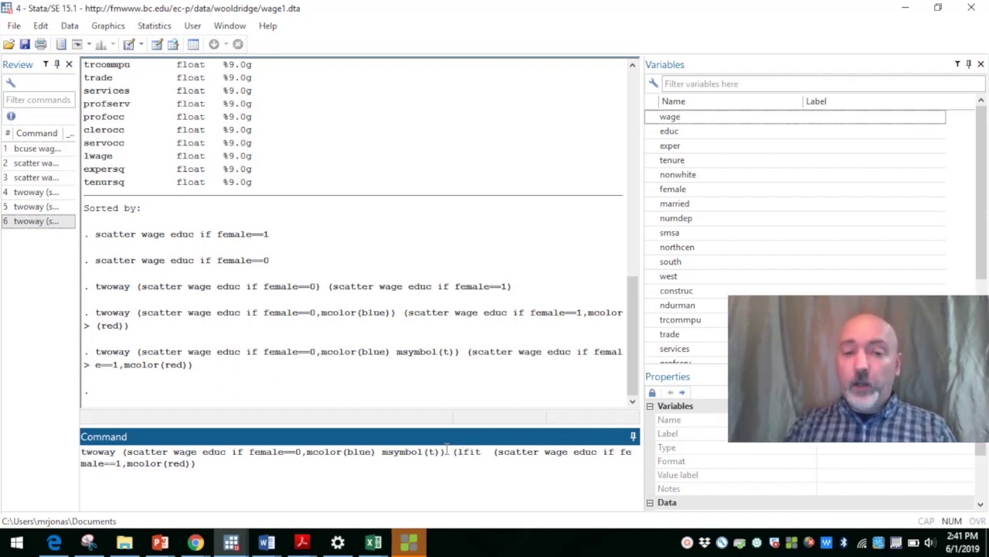
type(" w")
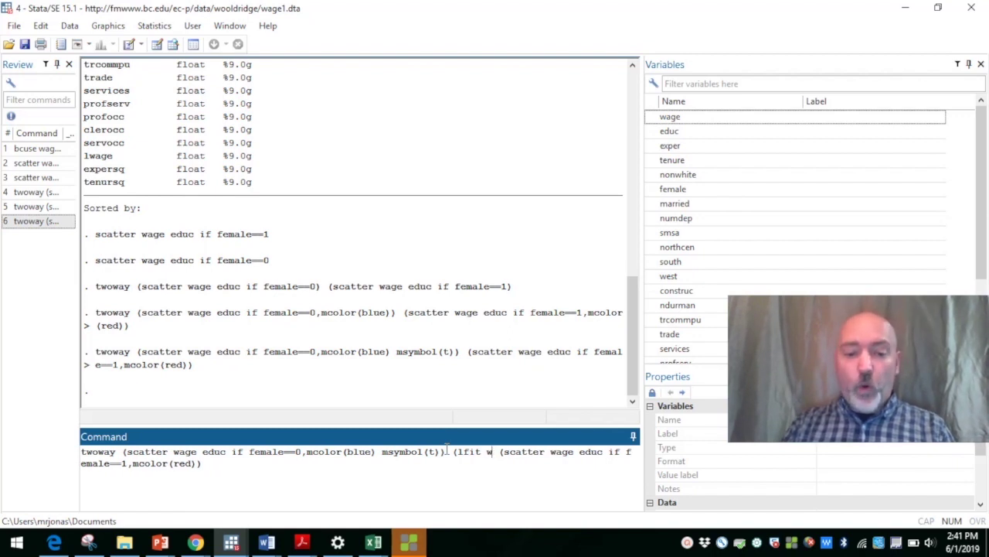
type("age educ")
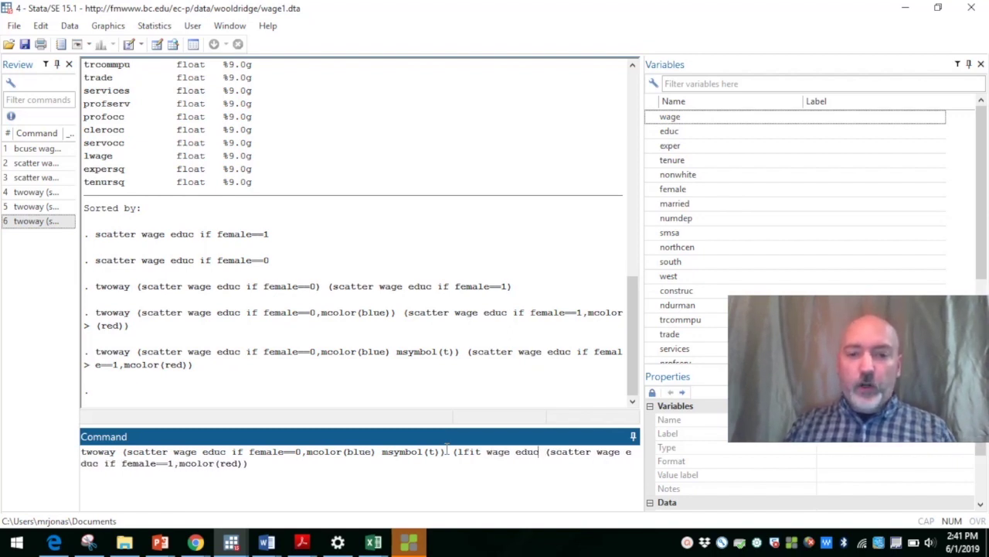
type(")")
type("if")
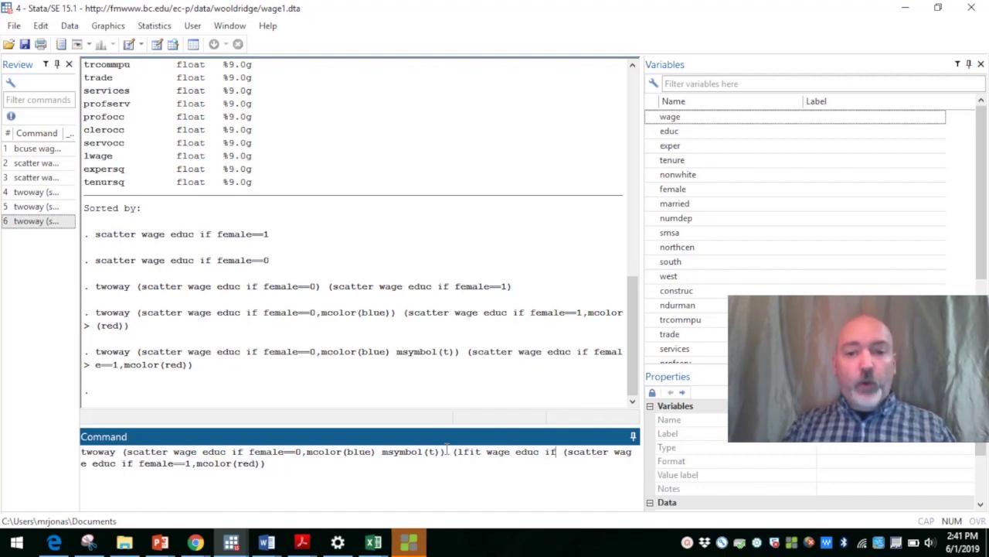
type(" femal ")
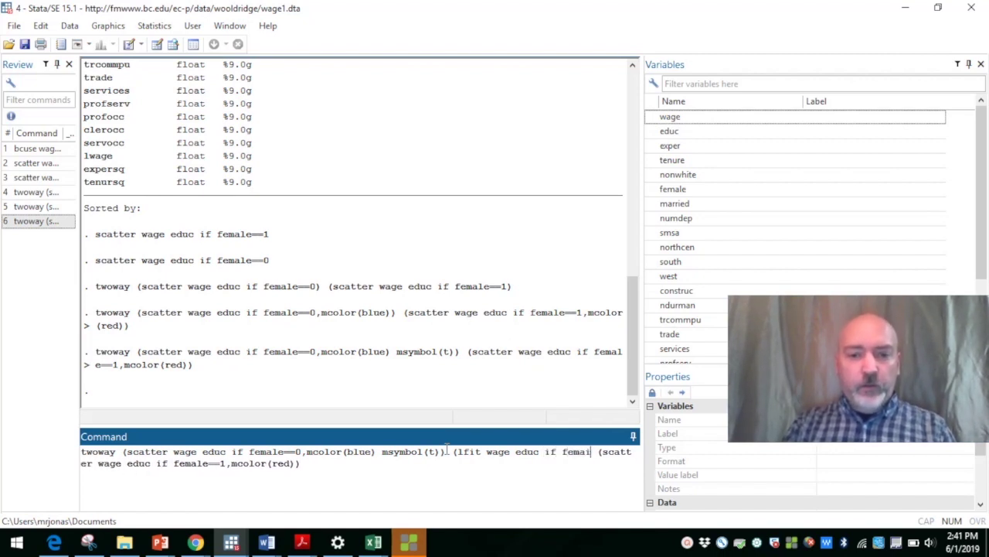
type("e==0")
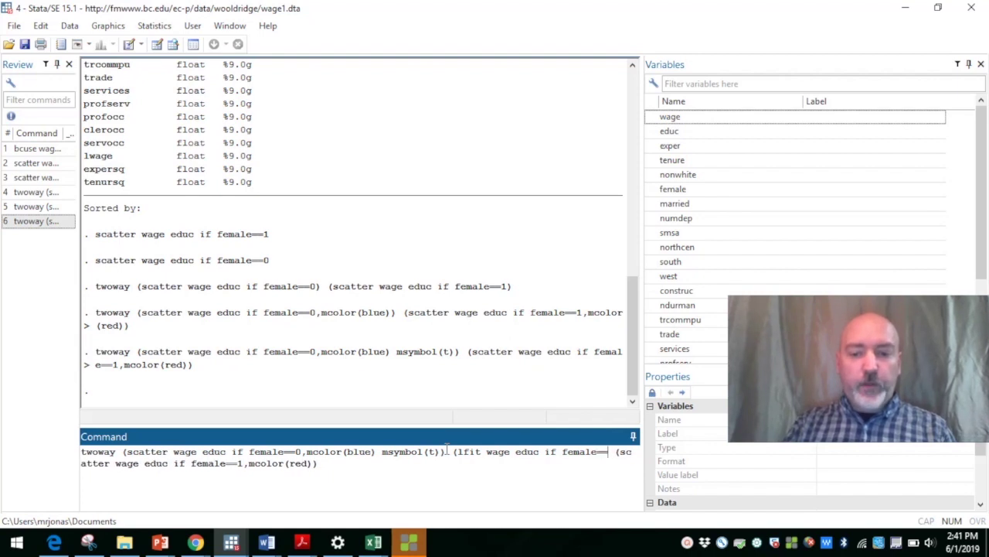
type(")")
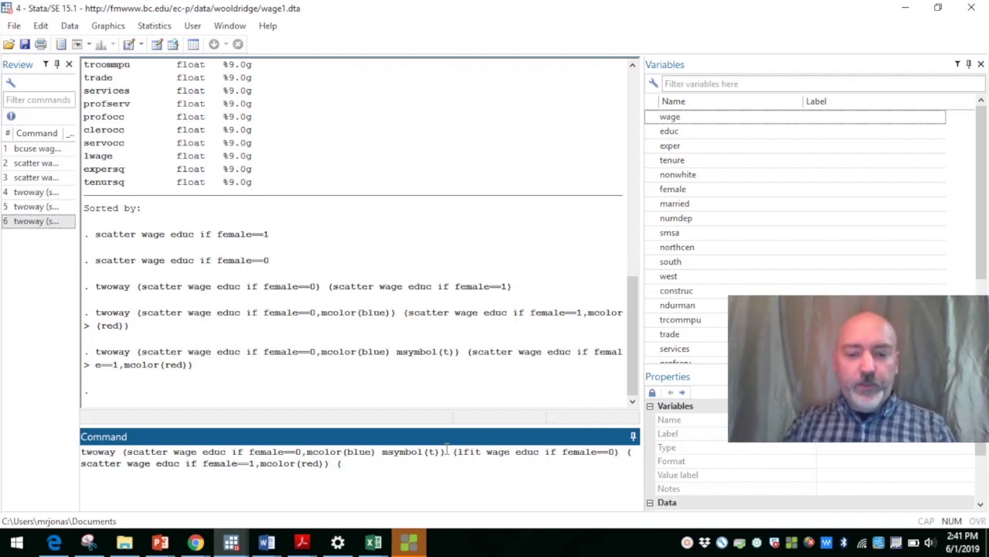
type("lfit wage edu")
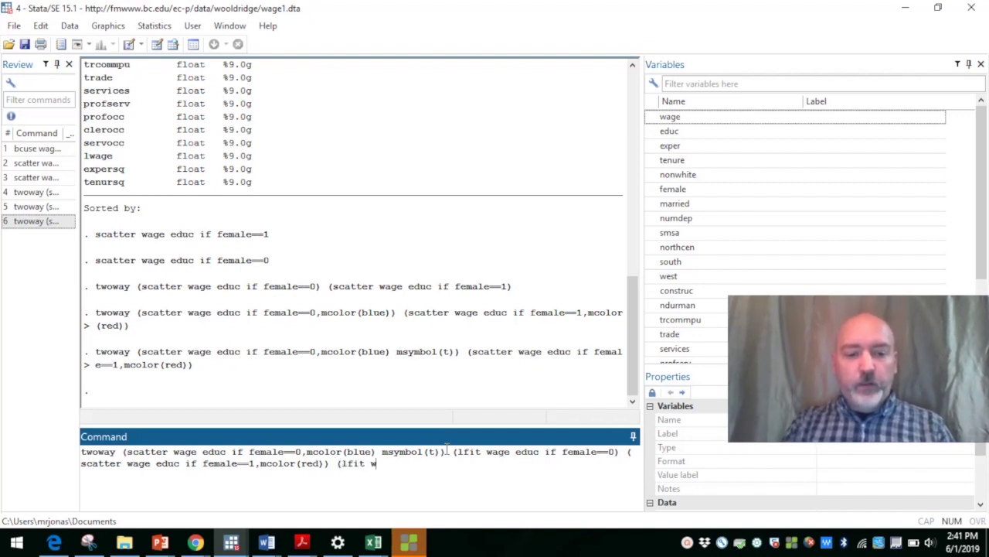
type("c if ")
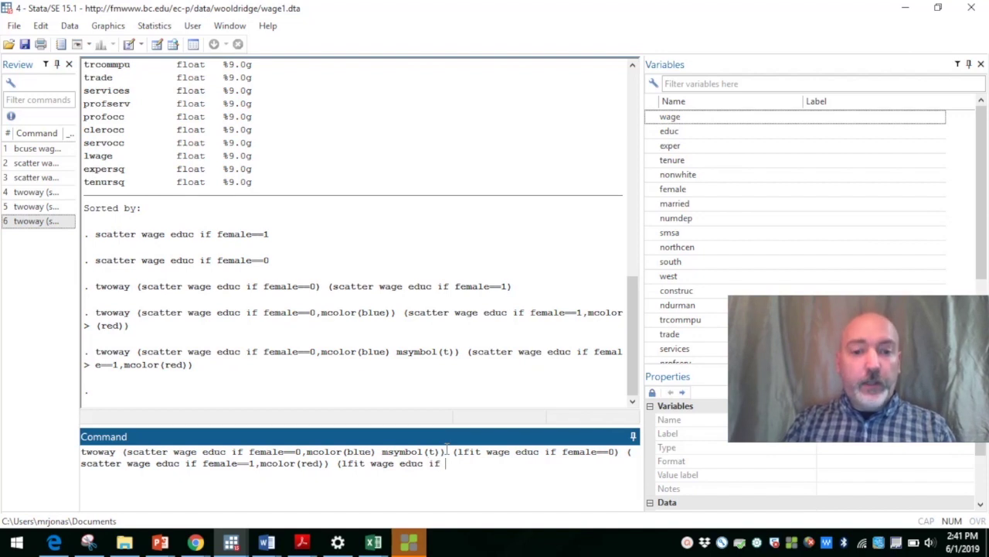
type("femal")
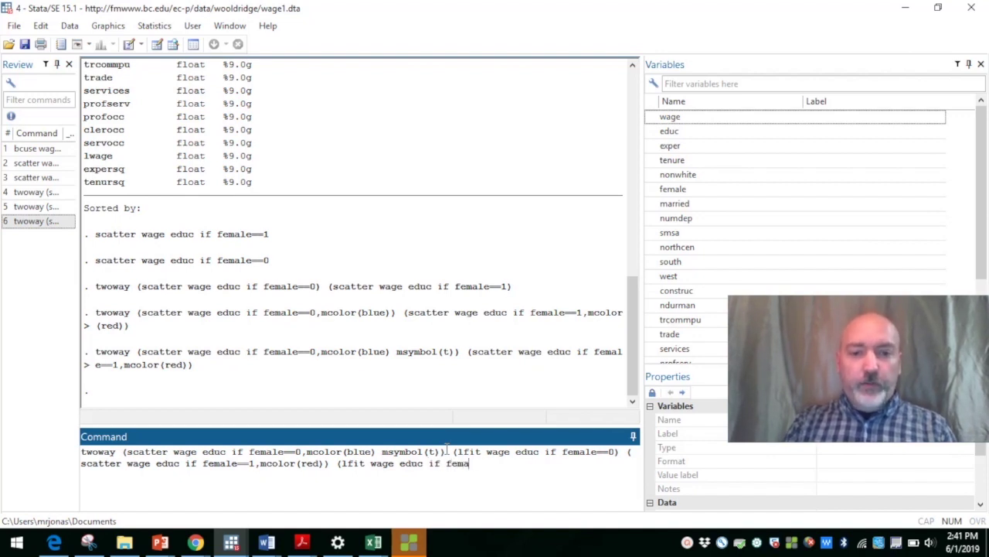
type("le")
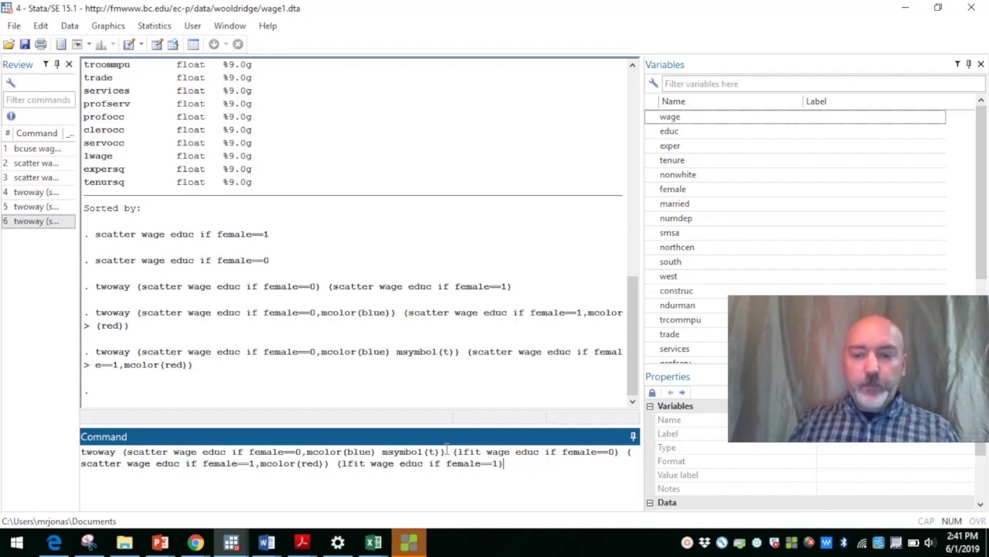
type("==1)")
key("Return")
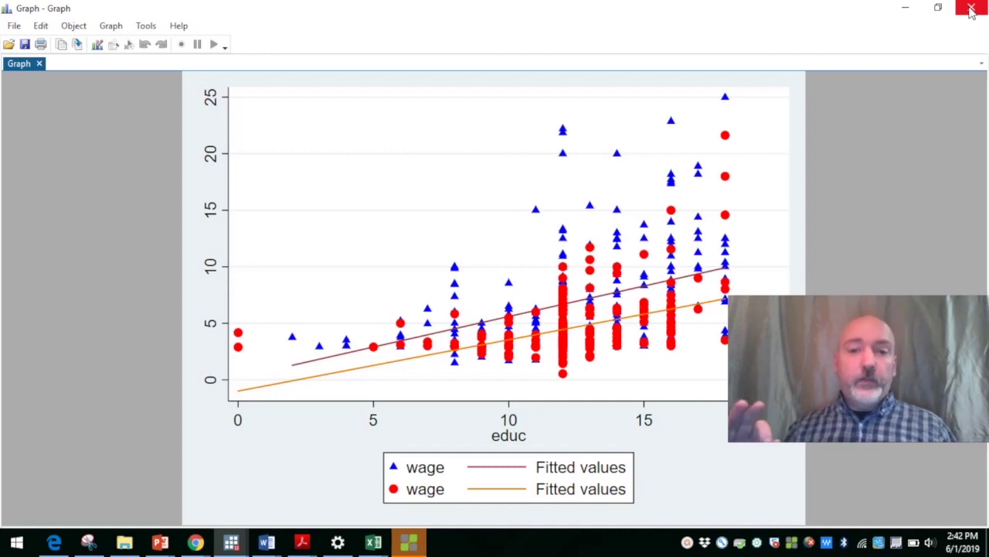
Add color(red) to the female==1 lfit clause and rerun the overlay, making its fit line red
left_click(972, 9)
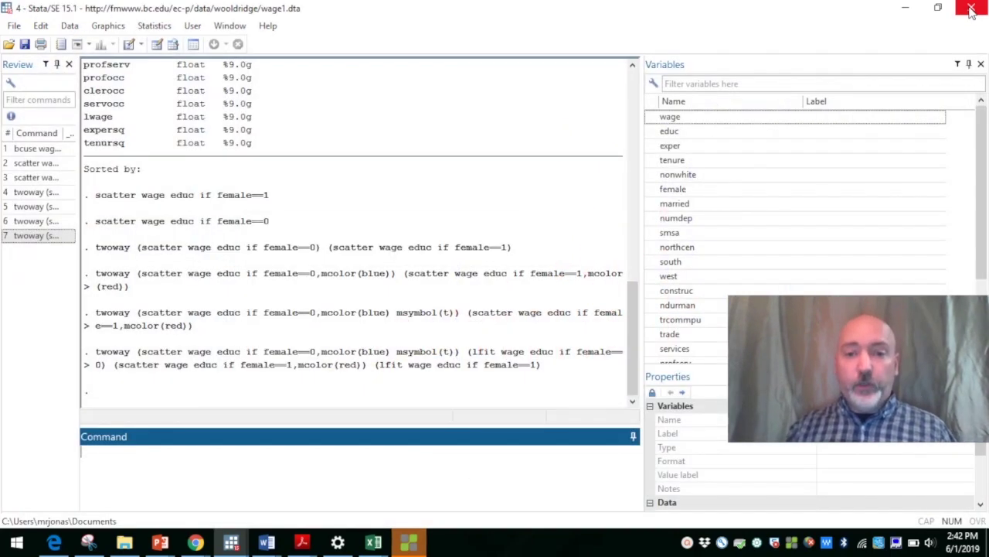
key("Page_Up")
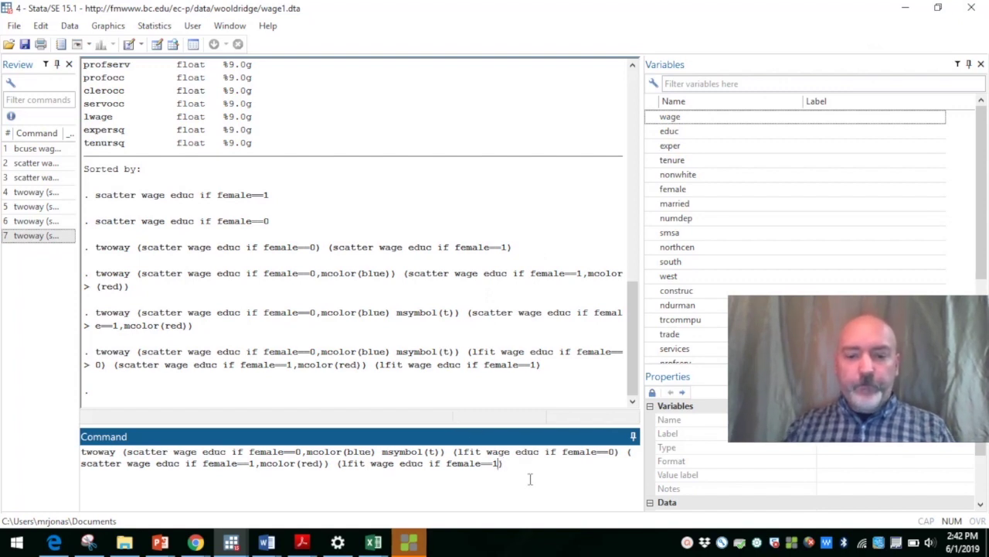
type(",")
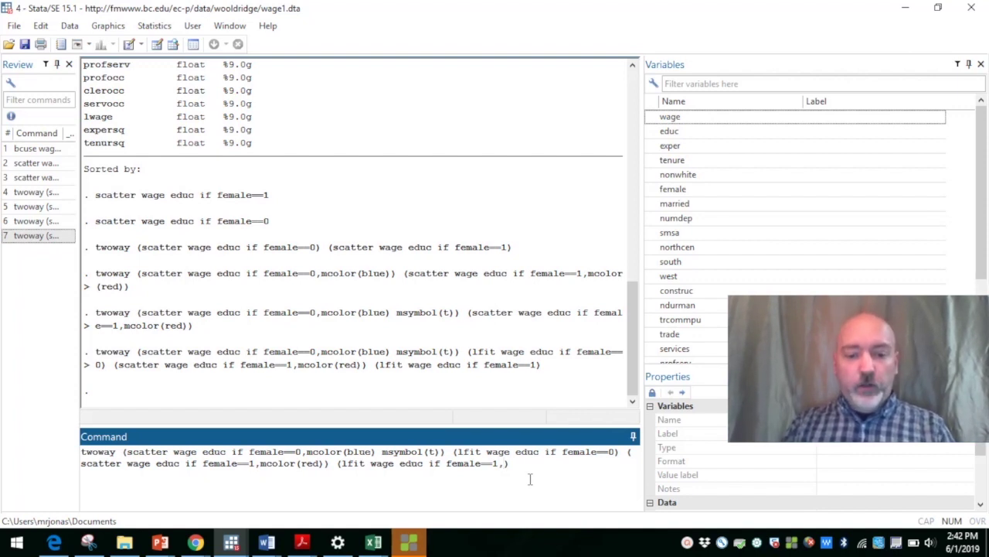
type("color")
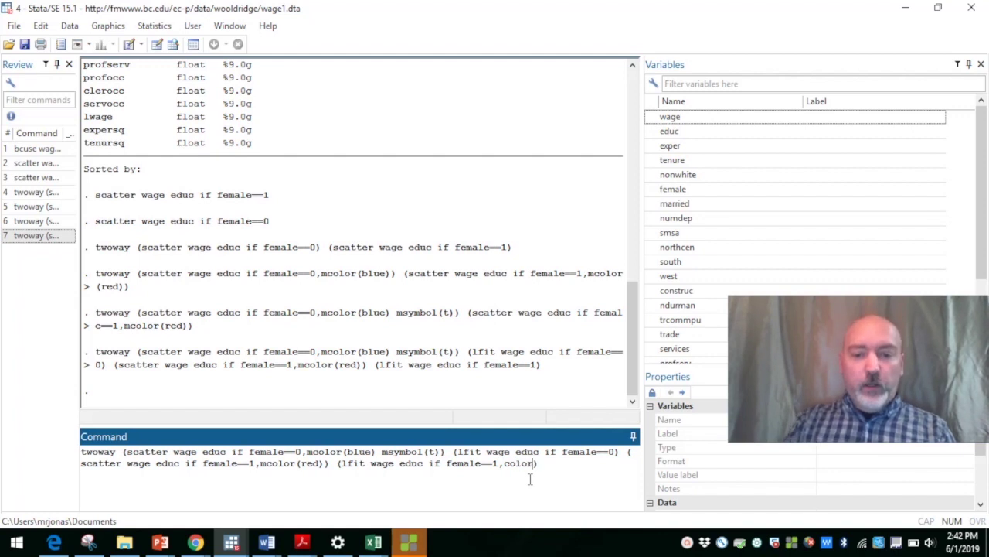
type("(red)")
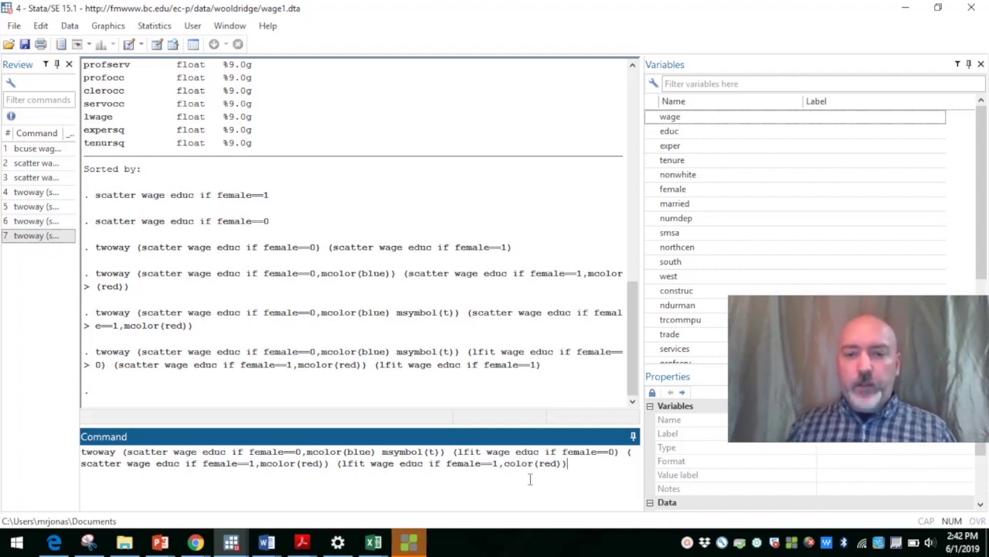
key("Return")
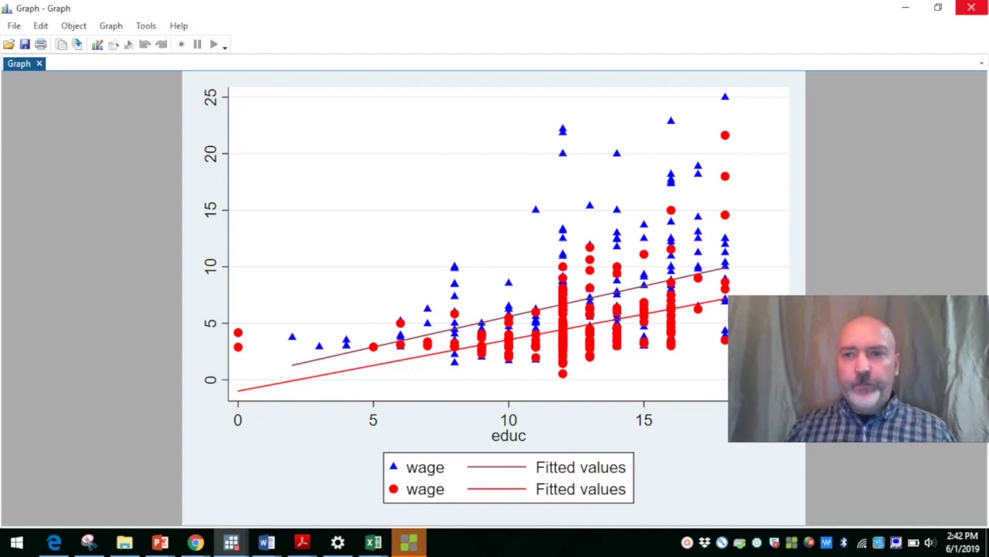
Add color(blue) to the female==0 lfit clause and rerun the twoway command
left_click(972, 9)
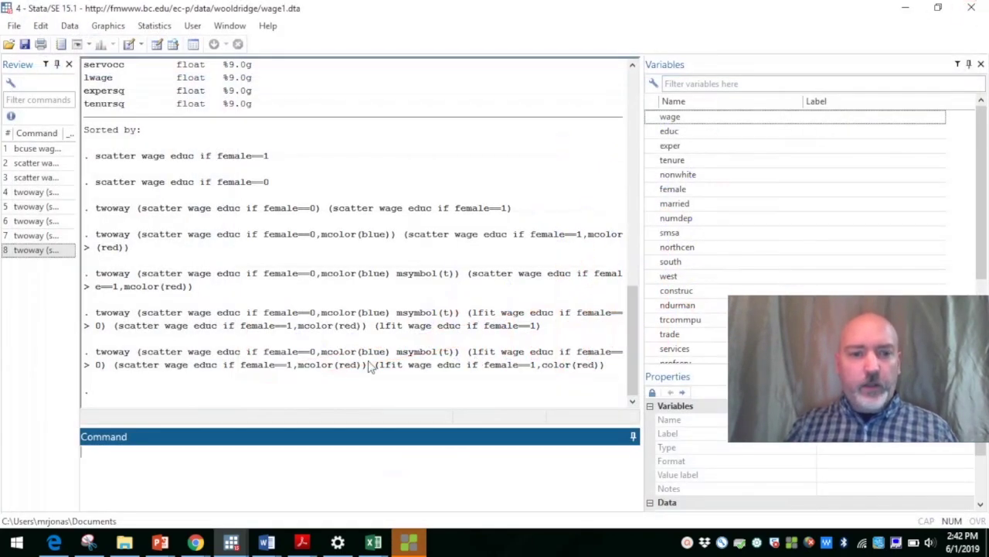
key("Page_Up")
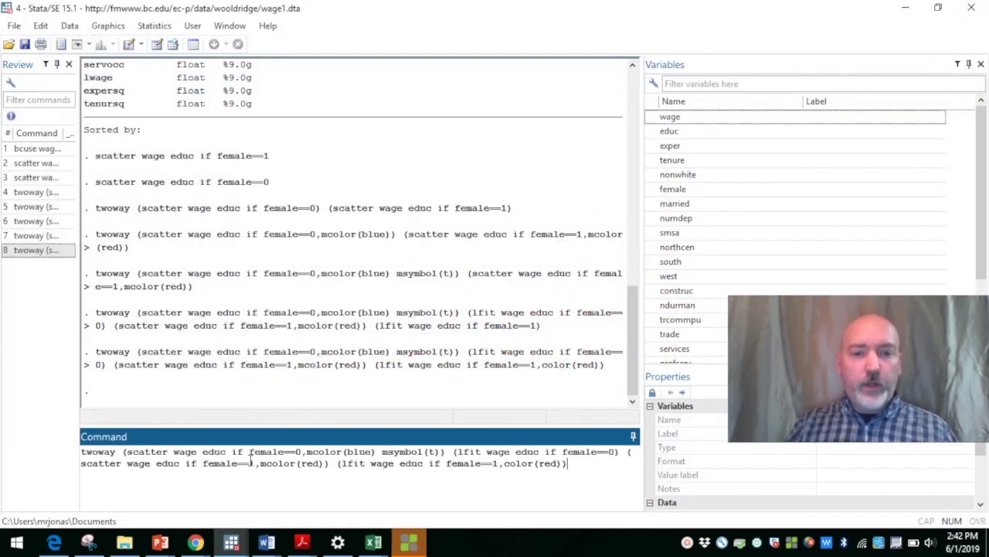
left_click(614, 453)
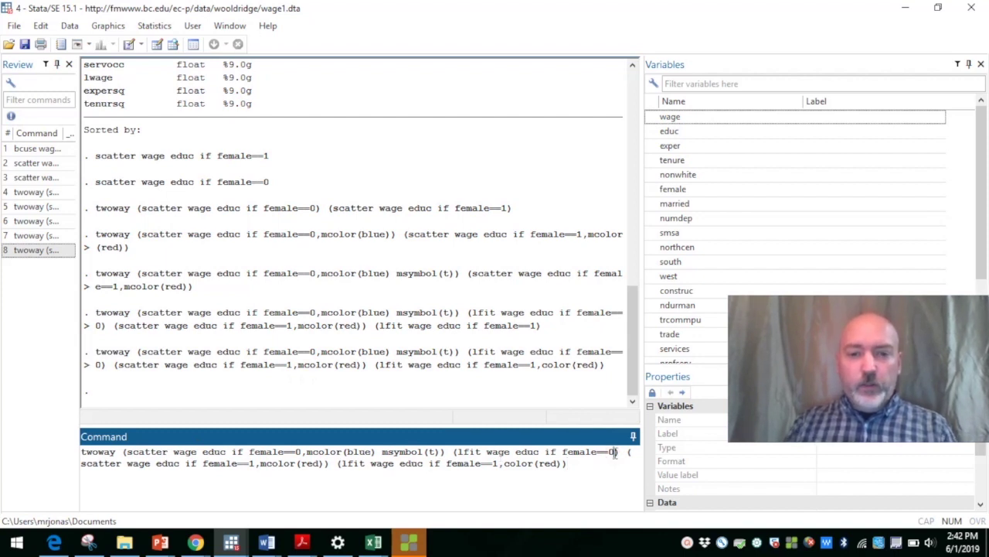
type(",color(")
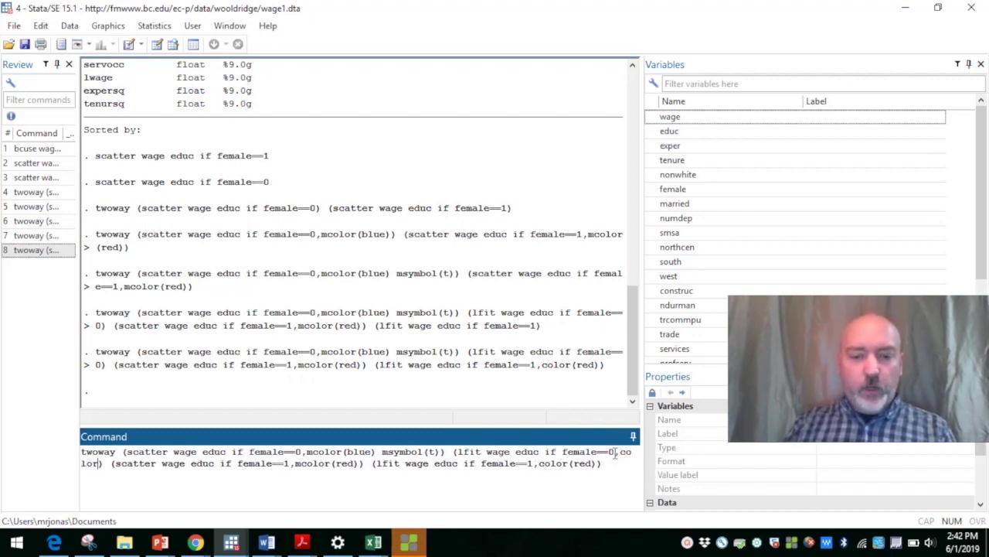
type("blue")
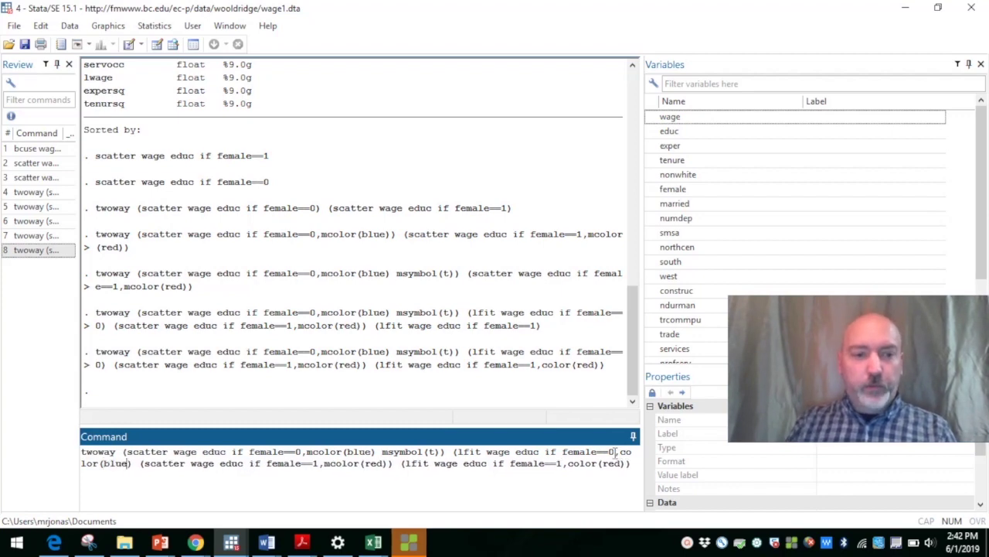
type(")")
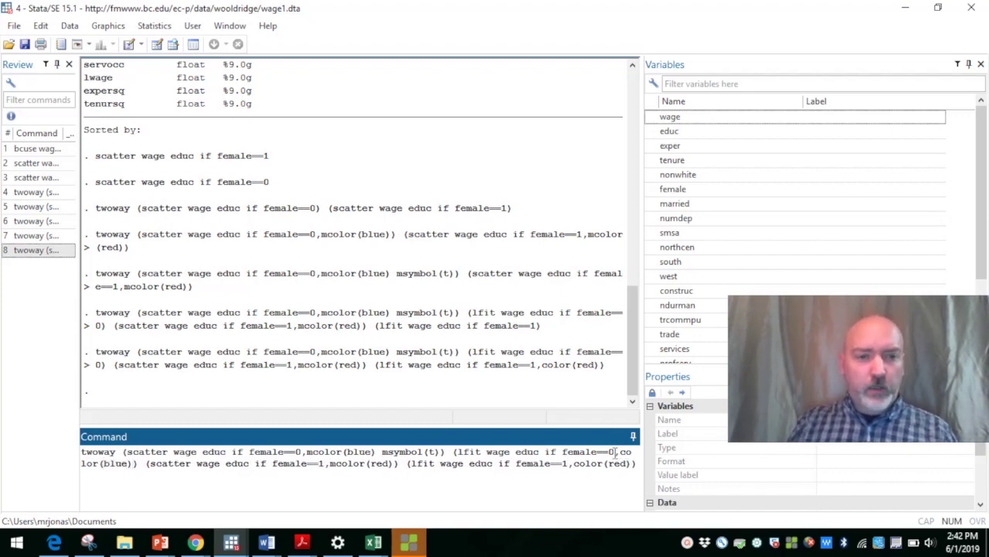
key("Return")
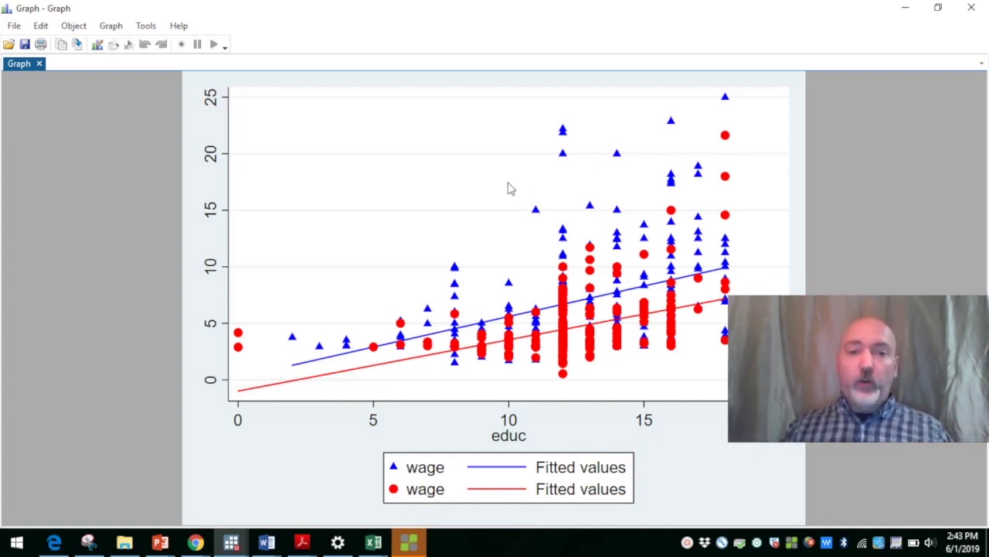
In the Graph Editor, rename the male Fitted values legend entry to 'Predicted Wage for Males'
right_click(492, 201)
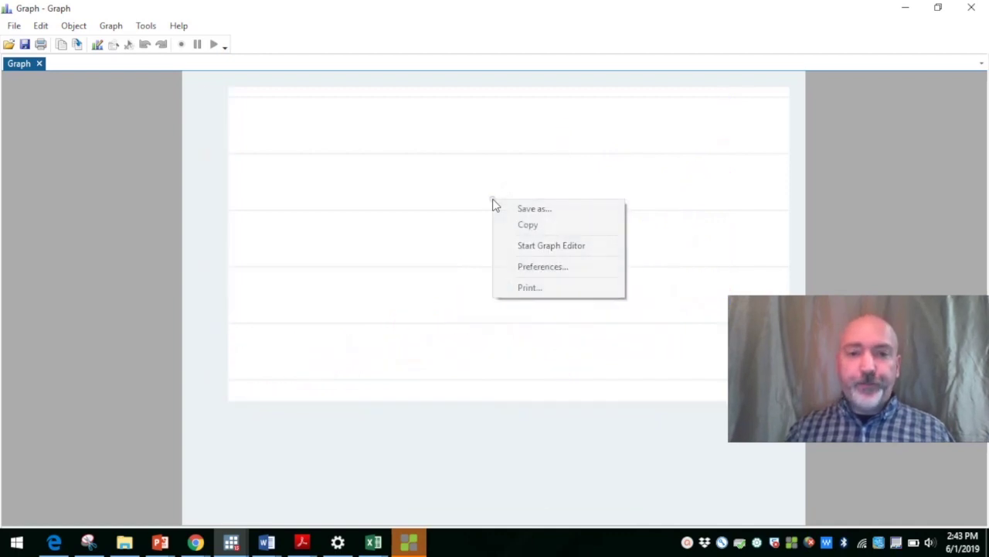
left_click(550, 247)
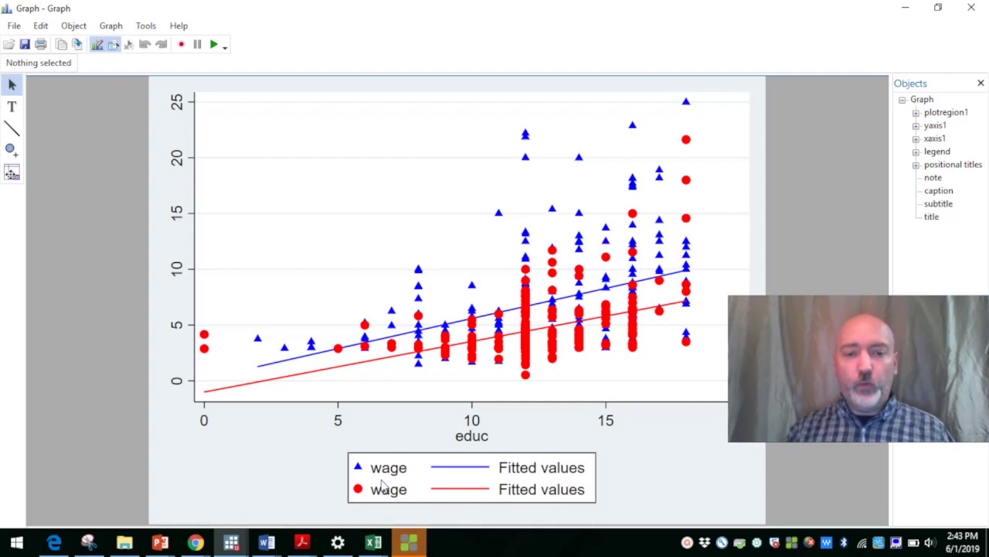
left_click(530, 470)
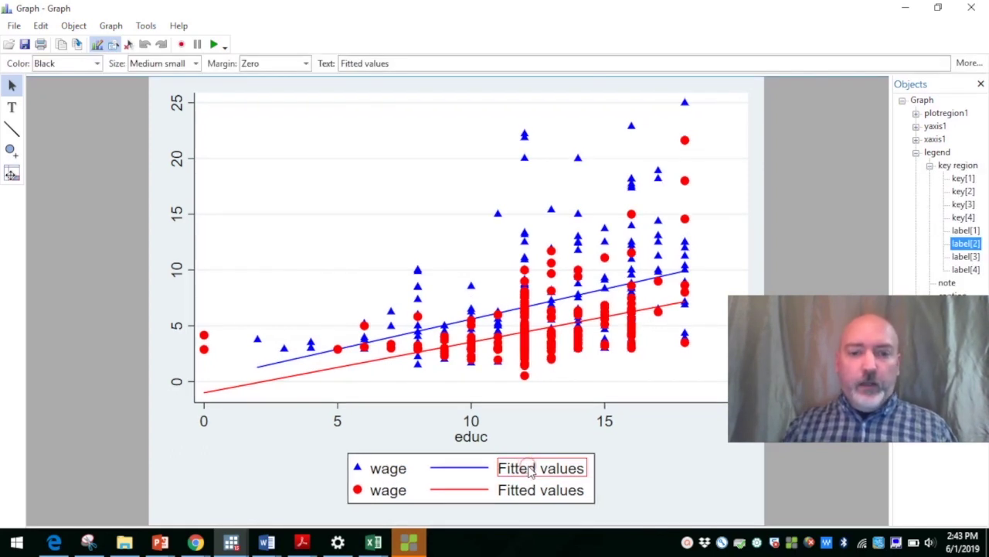
left_click(404, 64)
key("BackSpace")
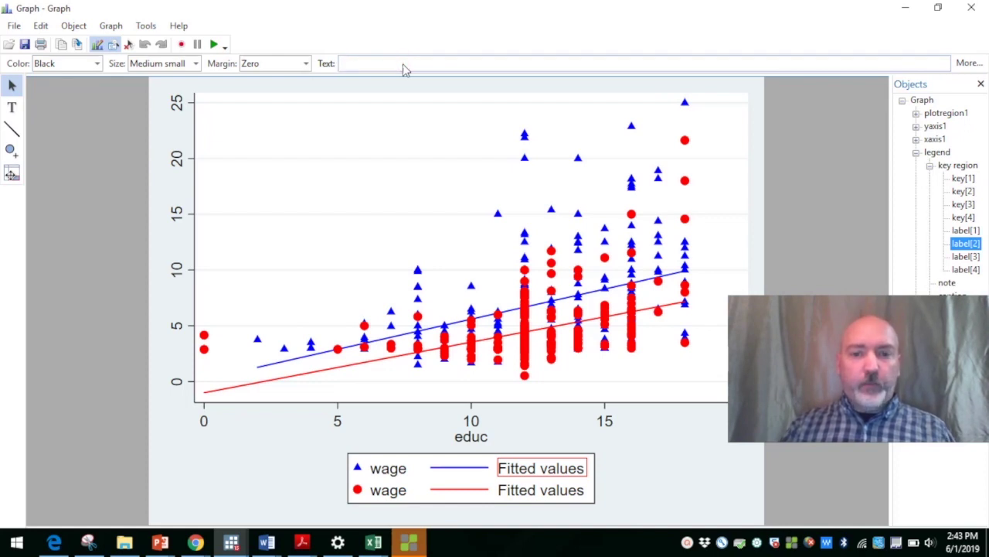
type("Pr")
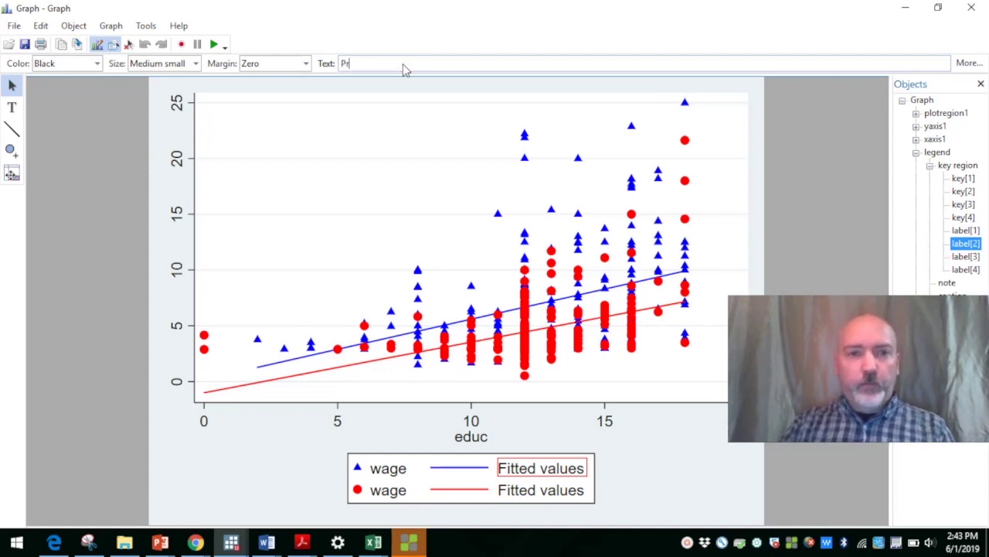
type("edicted Wage for Mal")
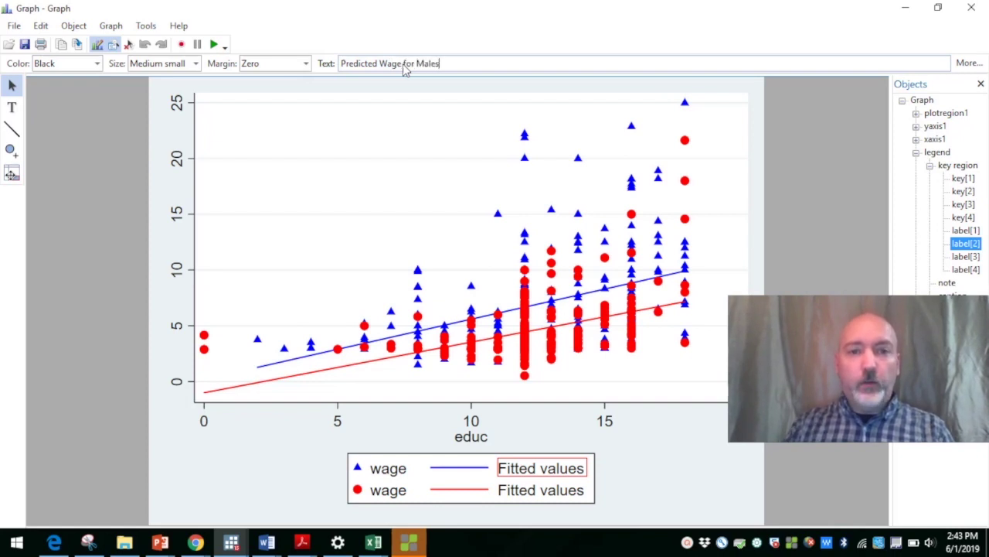
type("es")
key("Return")
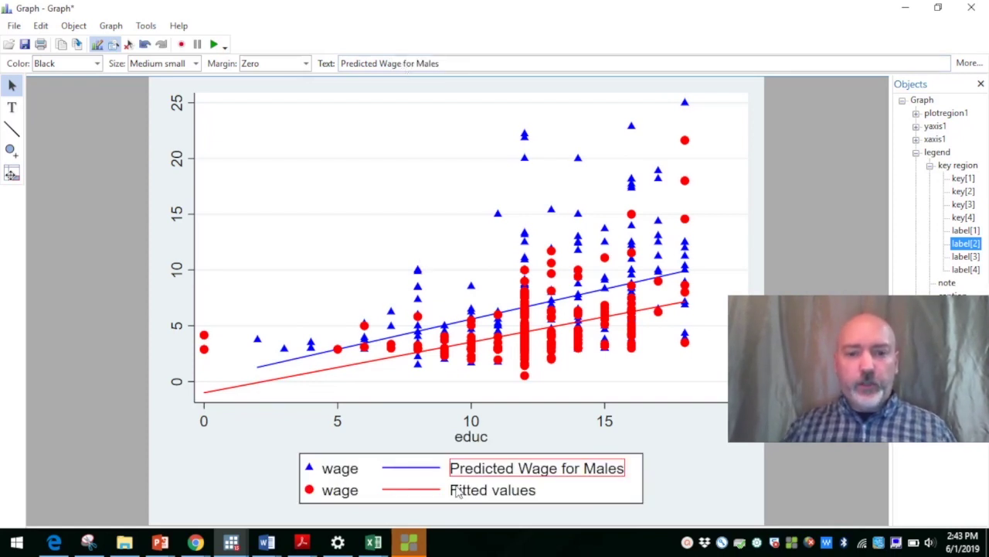
Rename the female Fitted values legend entry to 'Predicted Wage for Females'
left_click(474, 492)
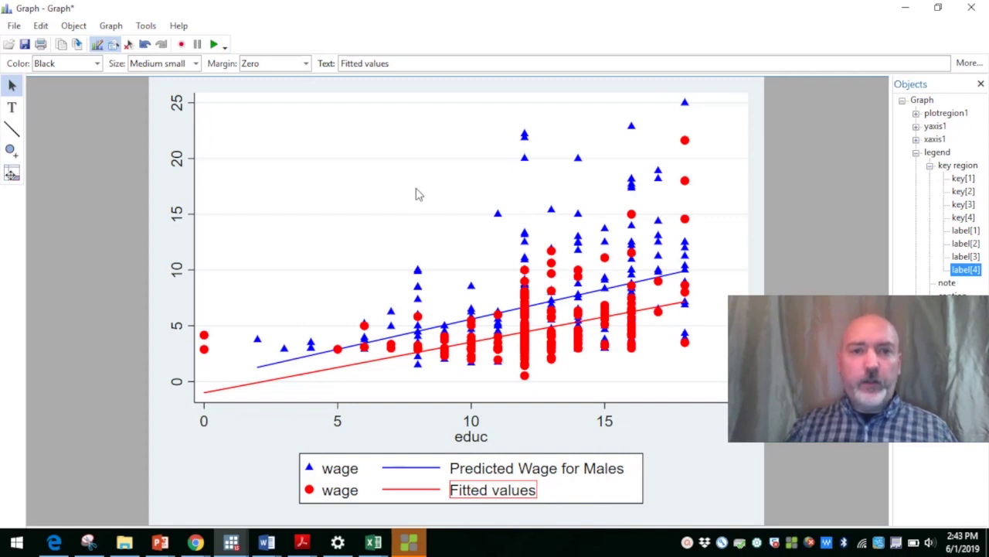
triple_click(399, 63)
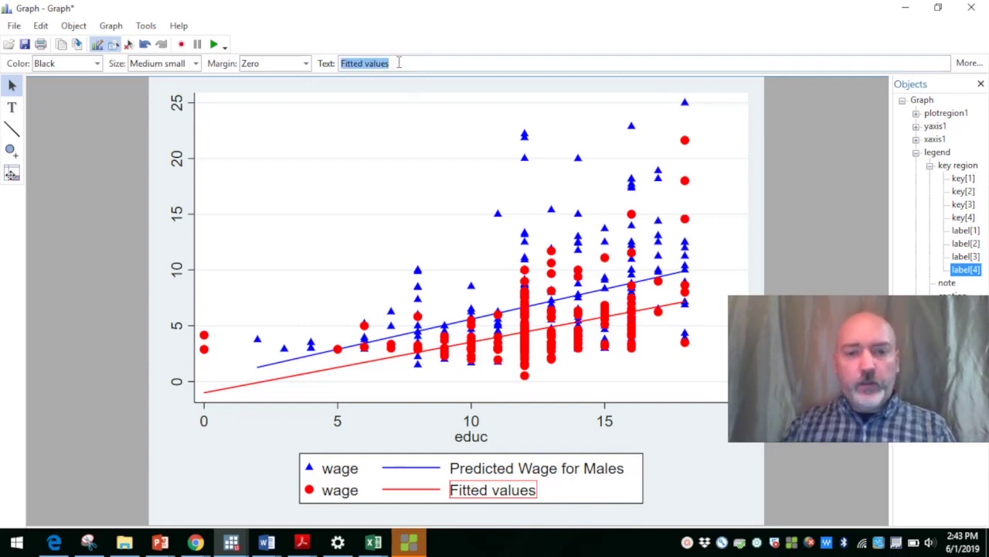
key("BackSpace")
type("P")
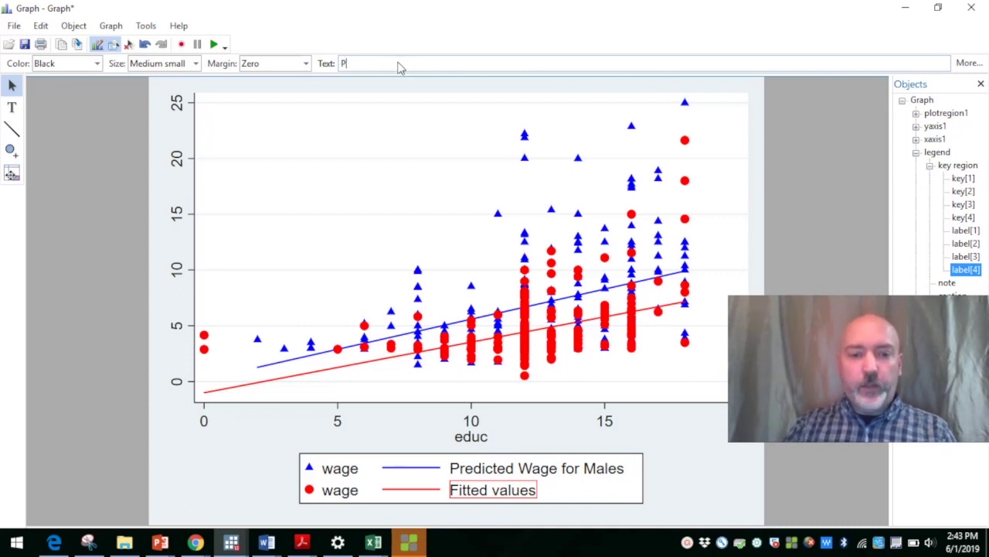
type("redicted")
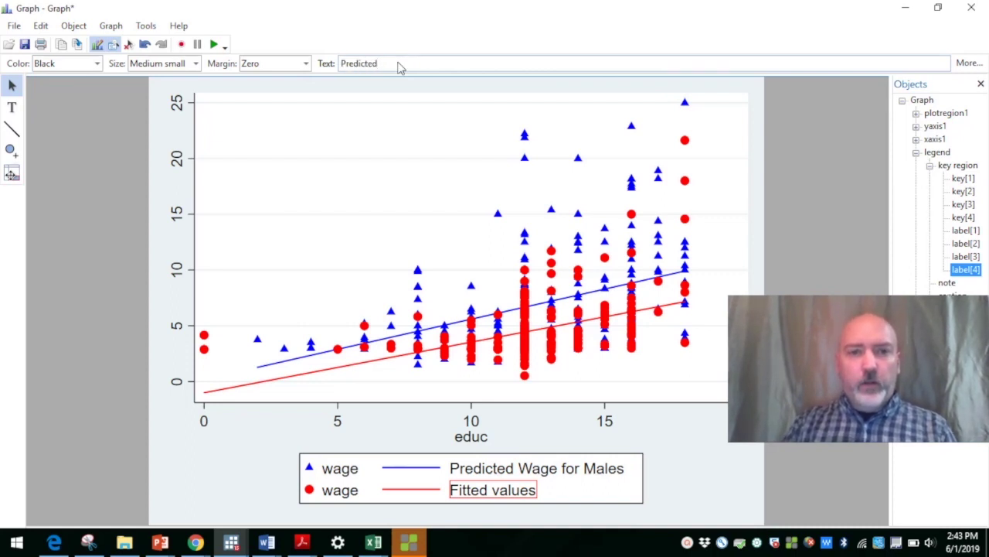
type(" Wage for ")
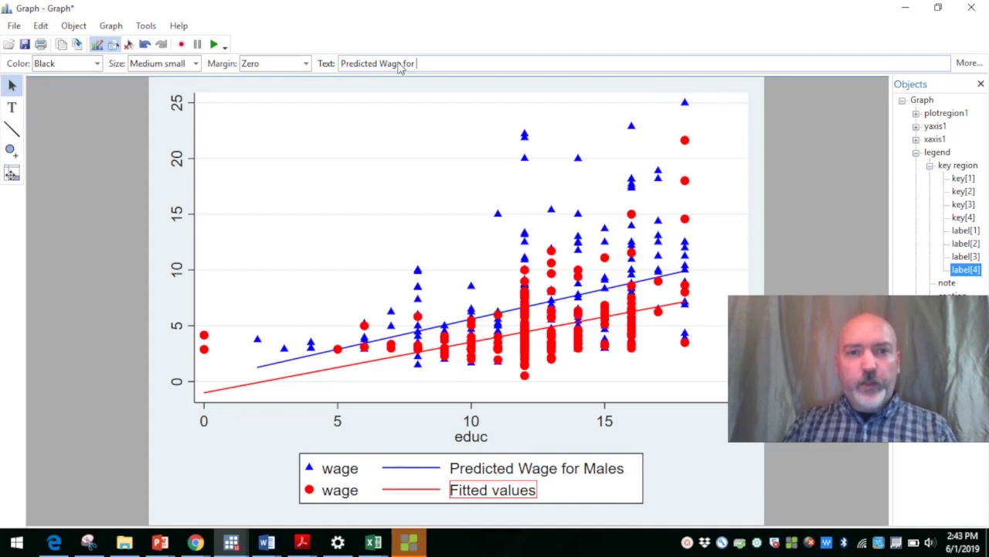
type("Females")
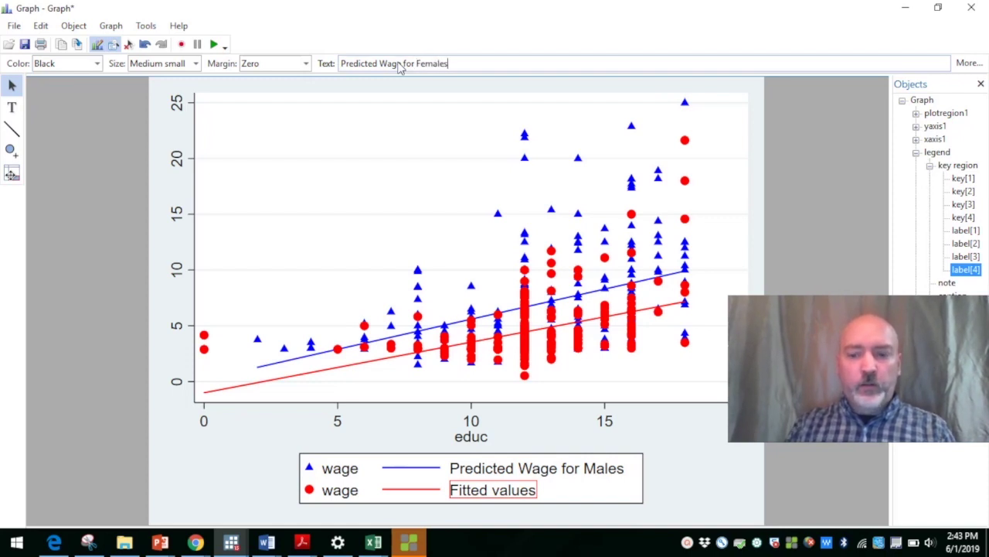
key("Return")
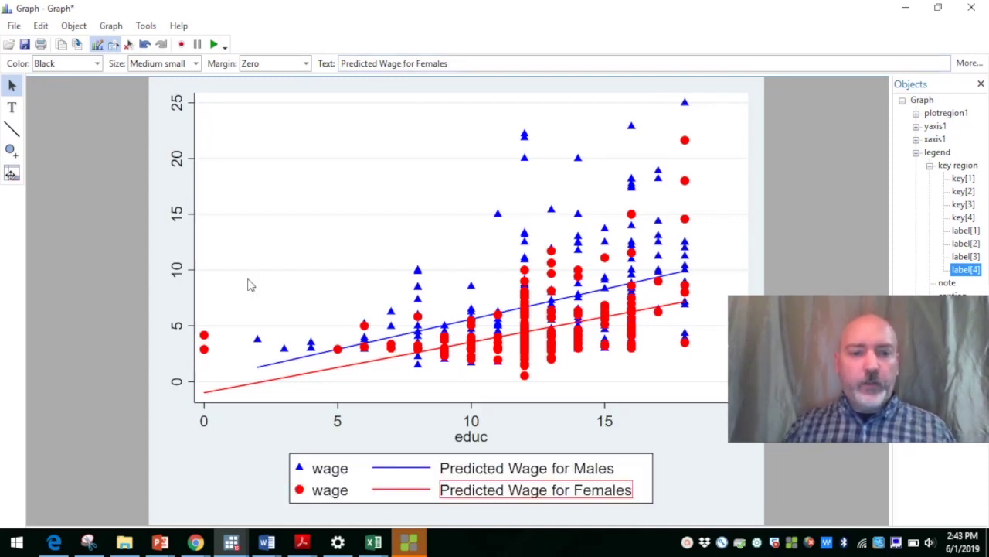
left_click(330, 471)
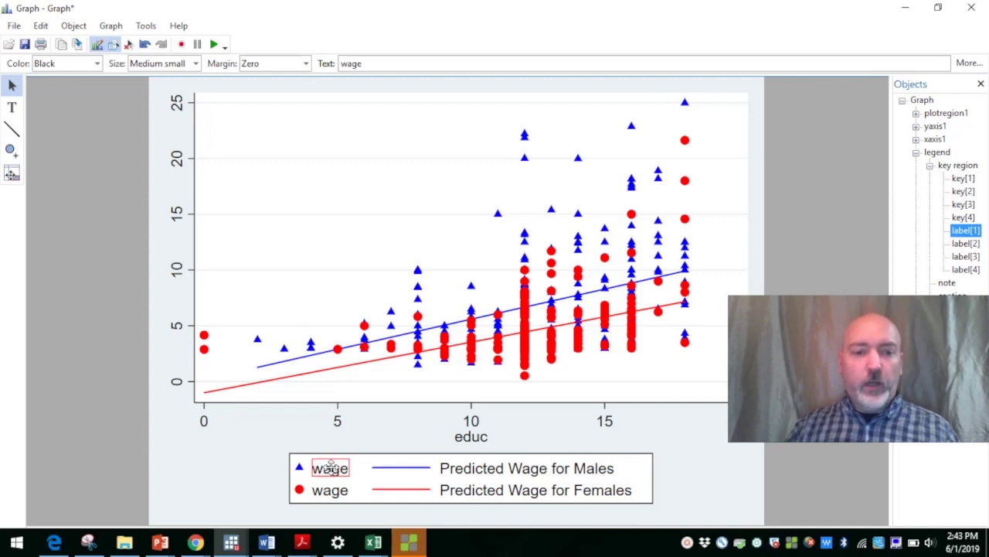
Relabel the top wage legend entry 'Male Wage' and the lower one 'Female Wage'
double_click(368, 65)
type("Ma")
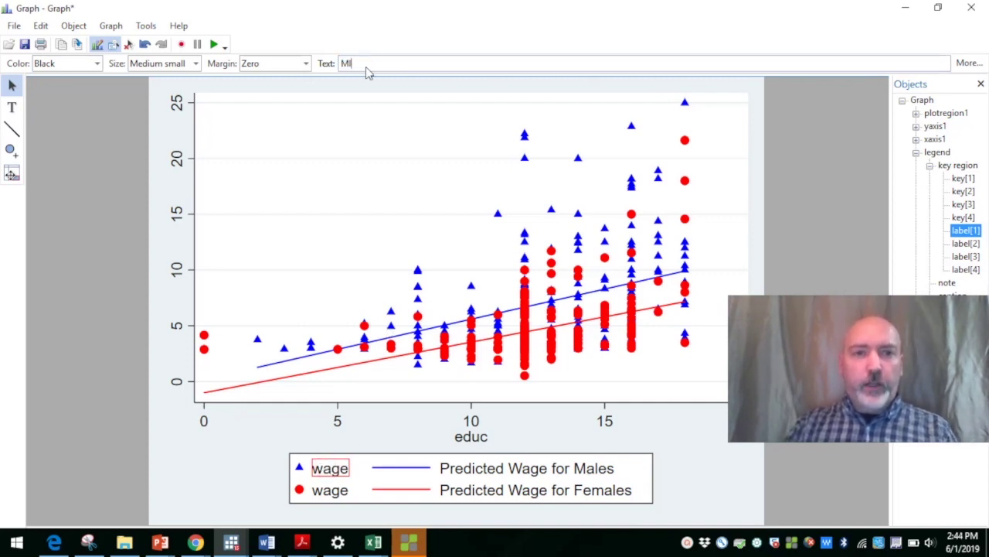
type("le")
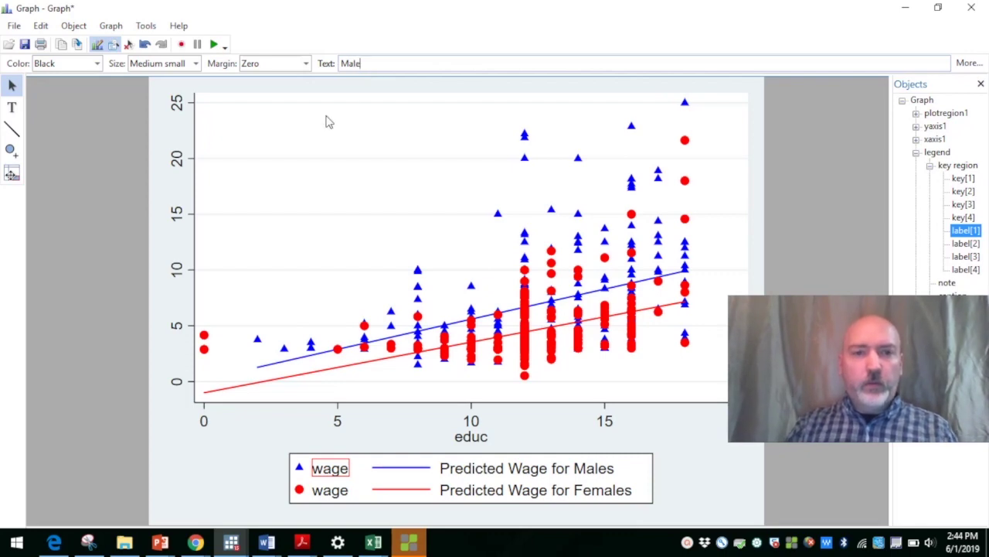
type(" Wage")
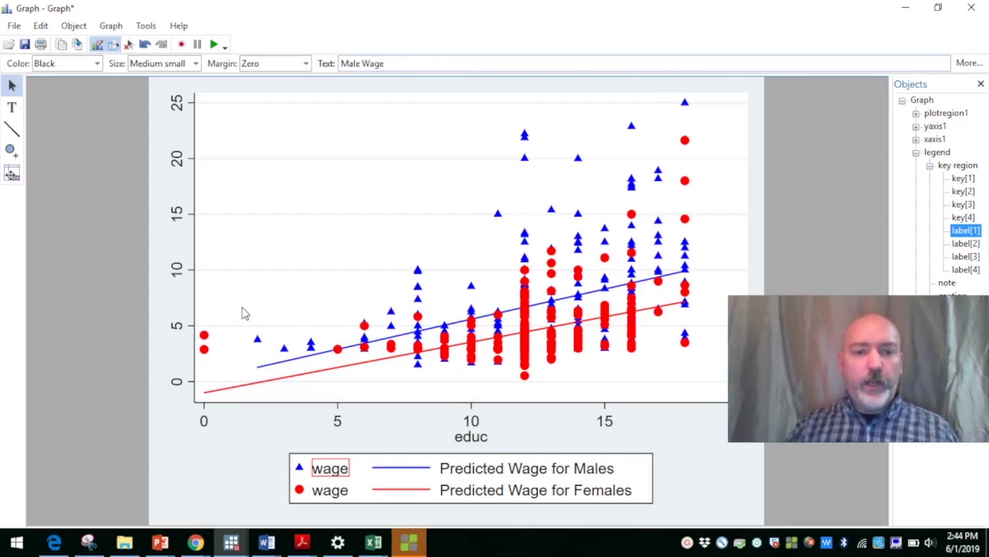
key("Return")
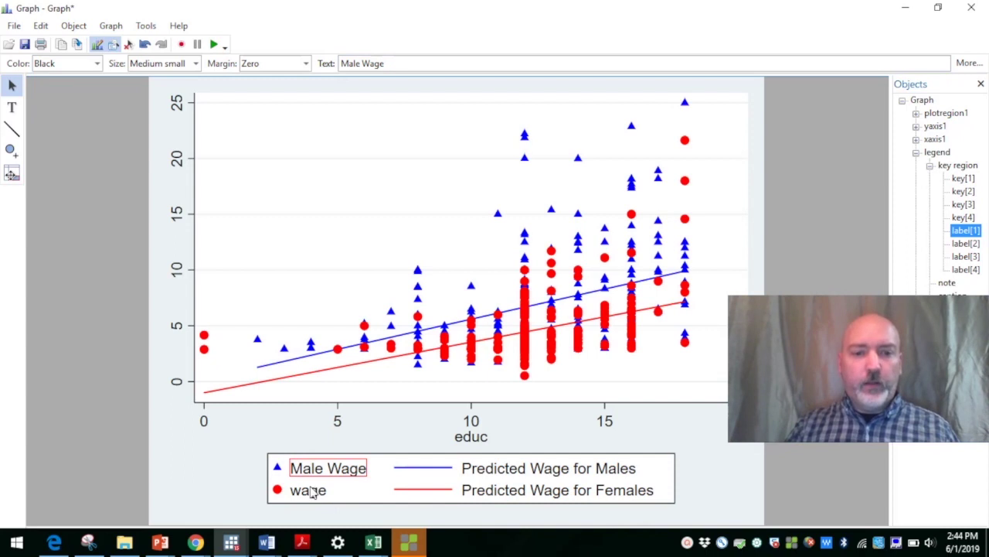
left_click(309, 490)
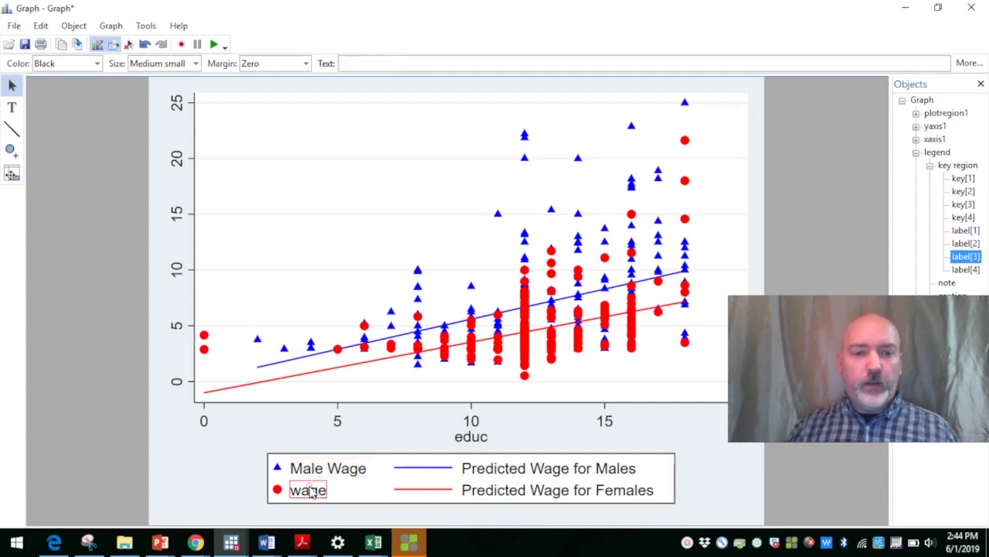
double_click(377, 64)
key("BackSpace")
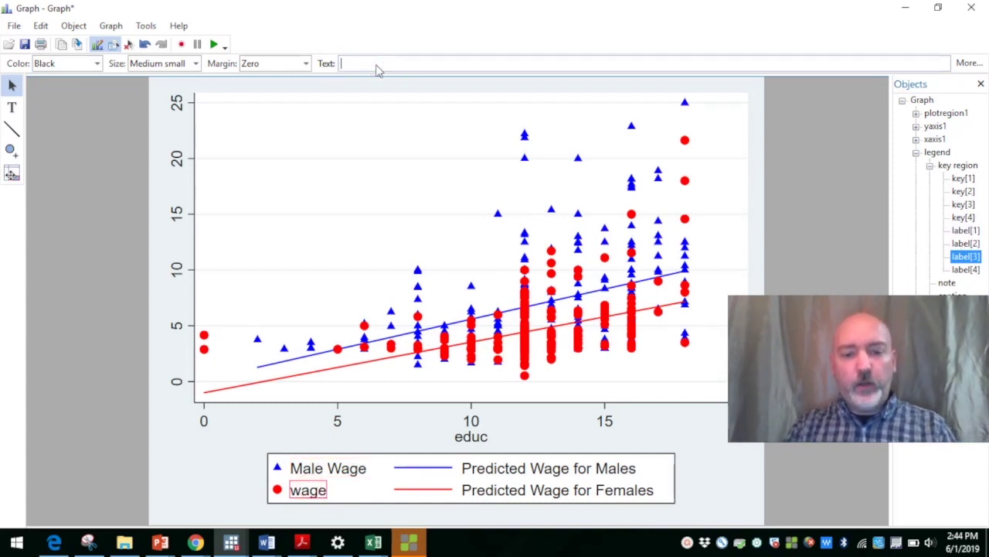
type("Female Wage")
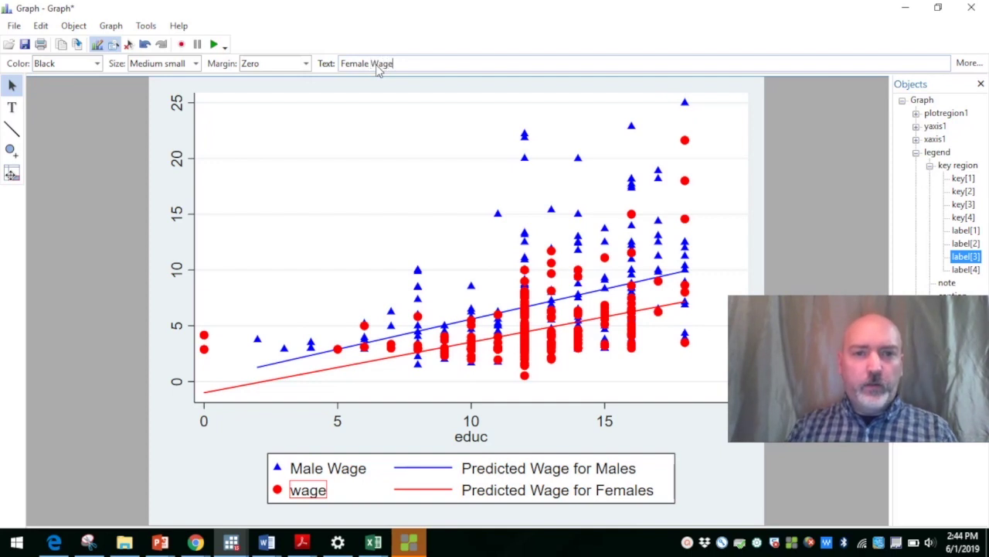
key("Return")
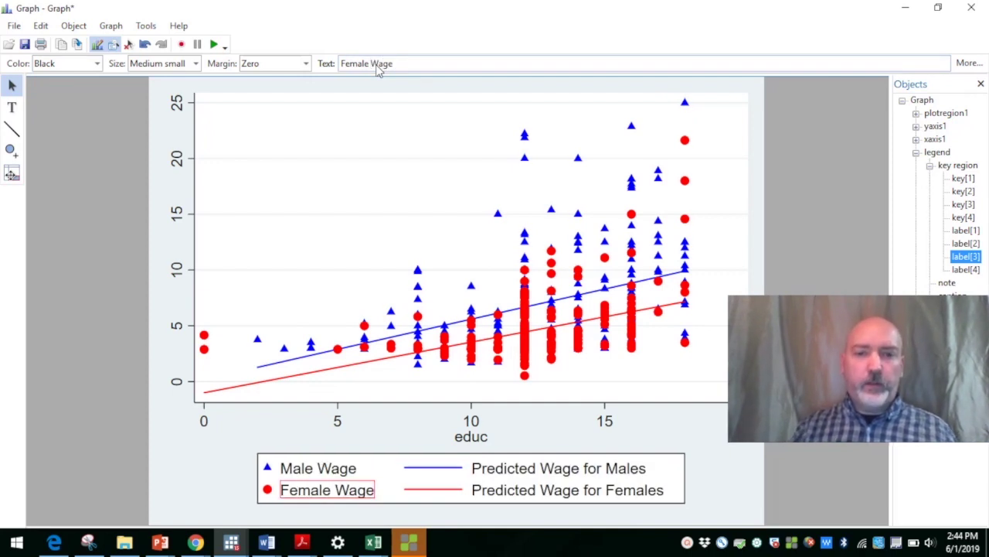